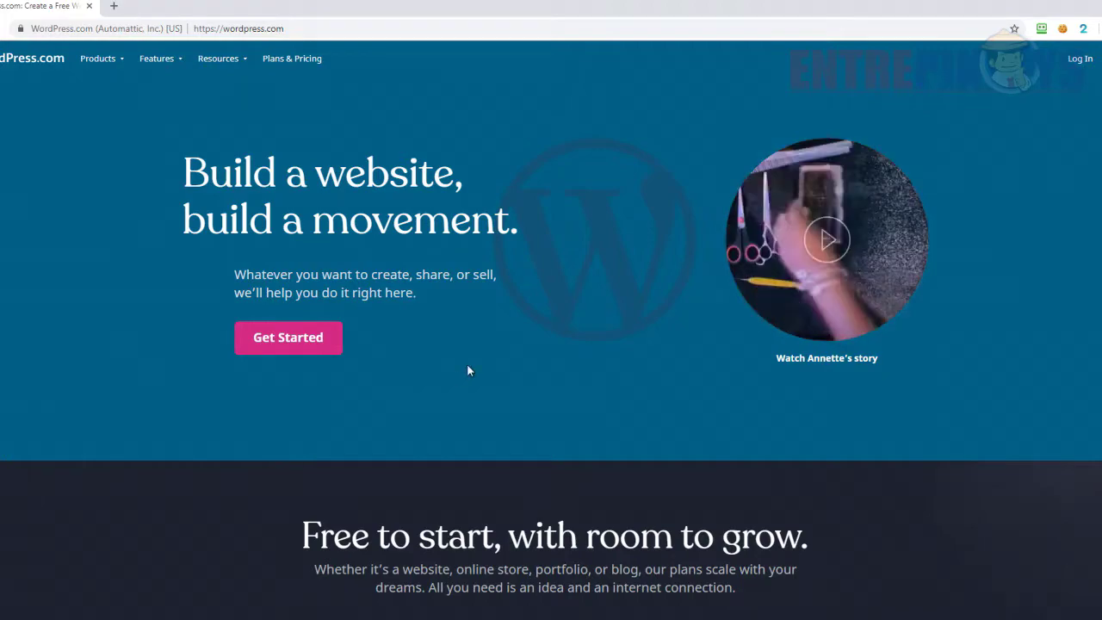
- Sign up for a new WordPress.com account with an email address, a username and a password
scroll(467, 369, down, 1)
scroll(467, 370, down, 1)
scroll(467, 369, up, 2)
click(291, 340)
click(608, 164)
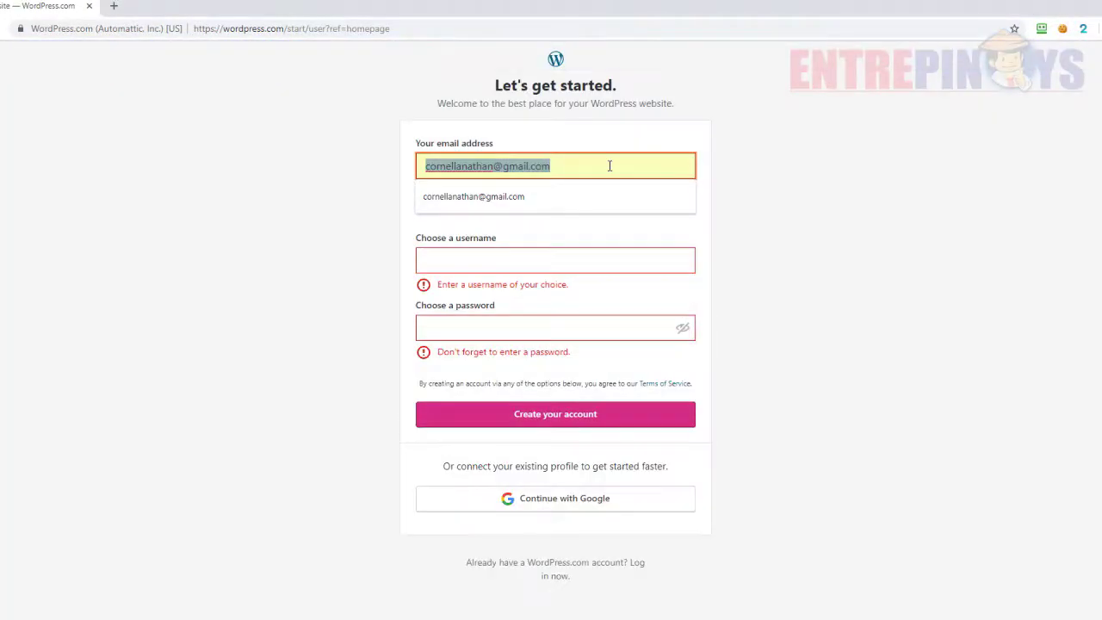
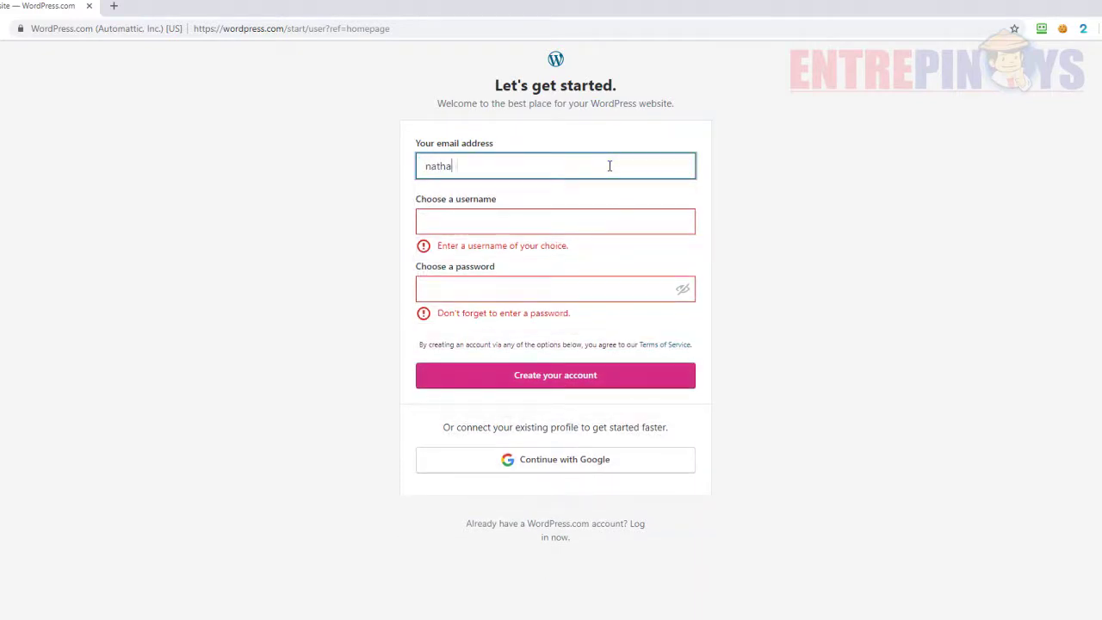
key(Tab)
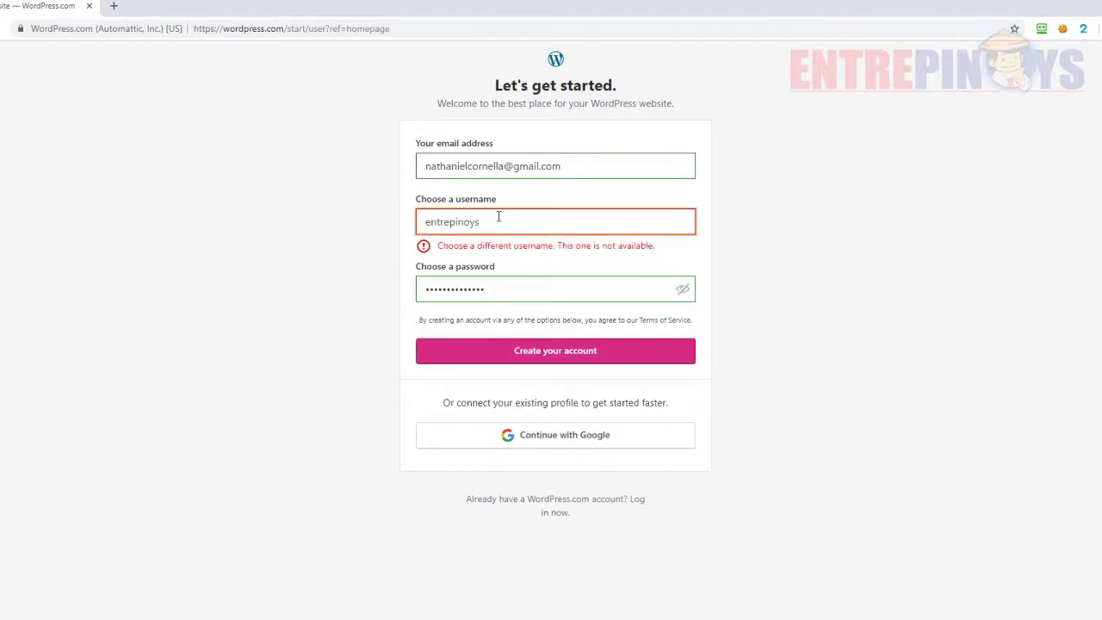
text(online)
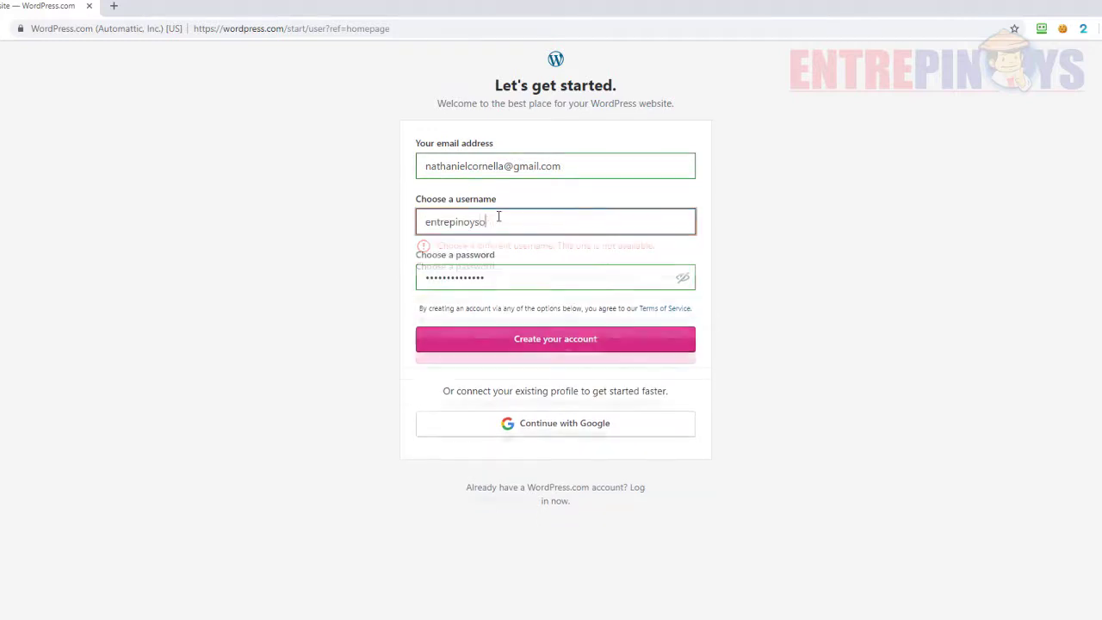
click(551, 340)
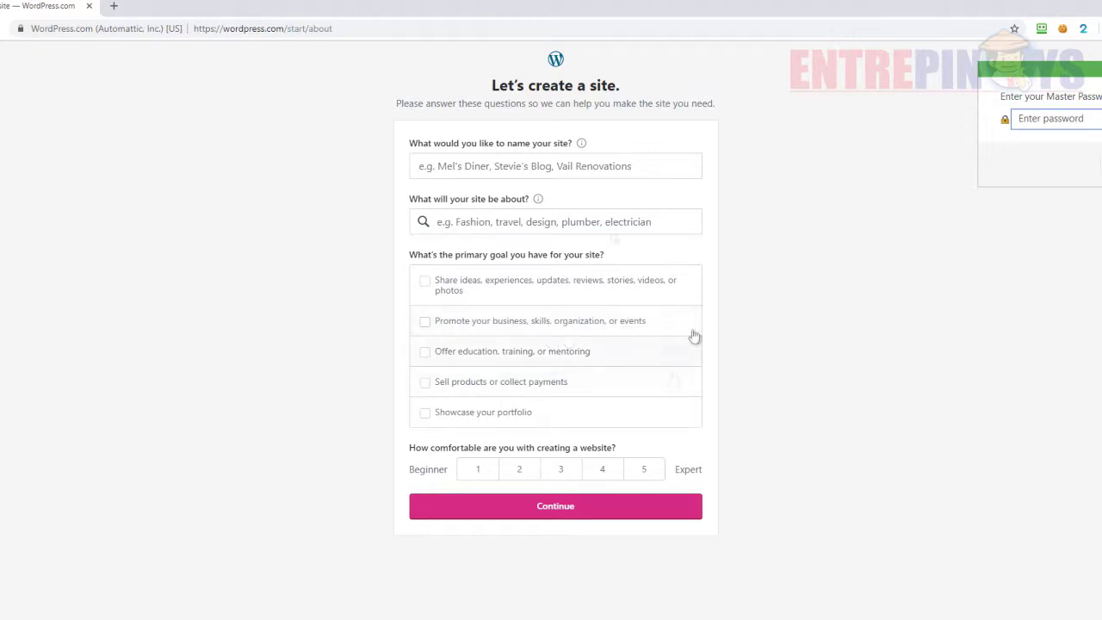
- Describe the site as 'Entrepinoys Online', Educational Website, for sharing, promoting and portfolio, comfort level 1
click(504, 160)
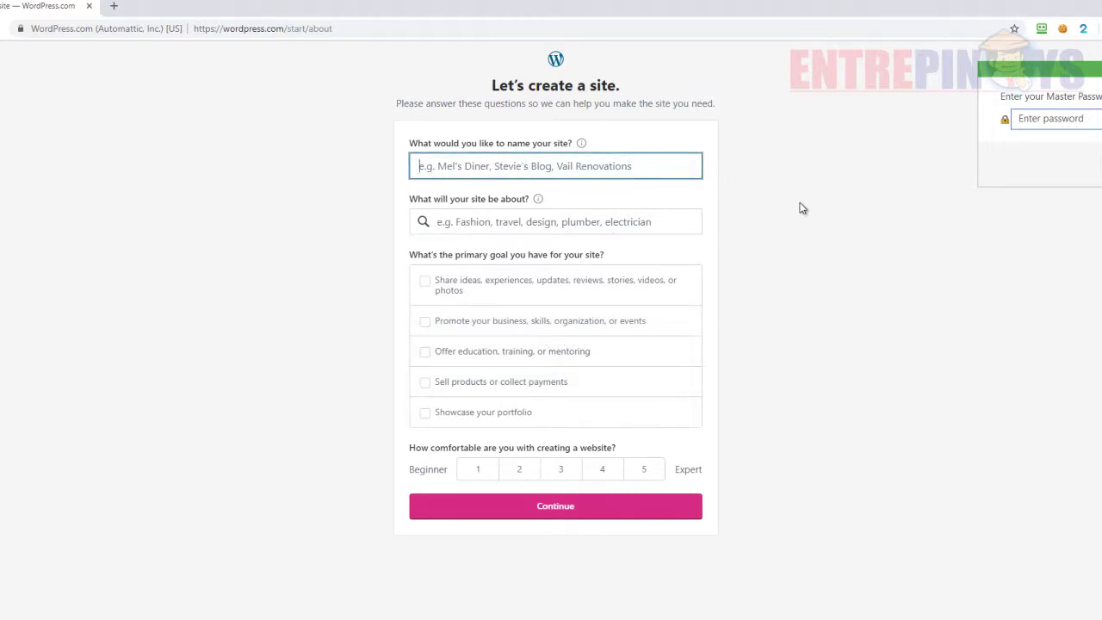
text(Entre)
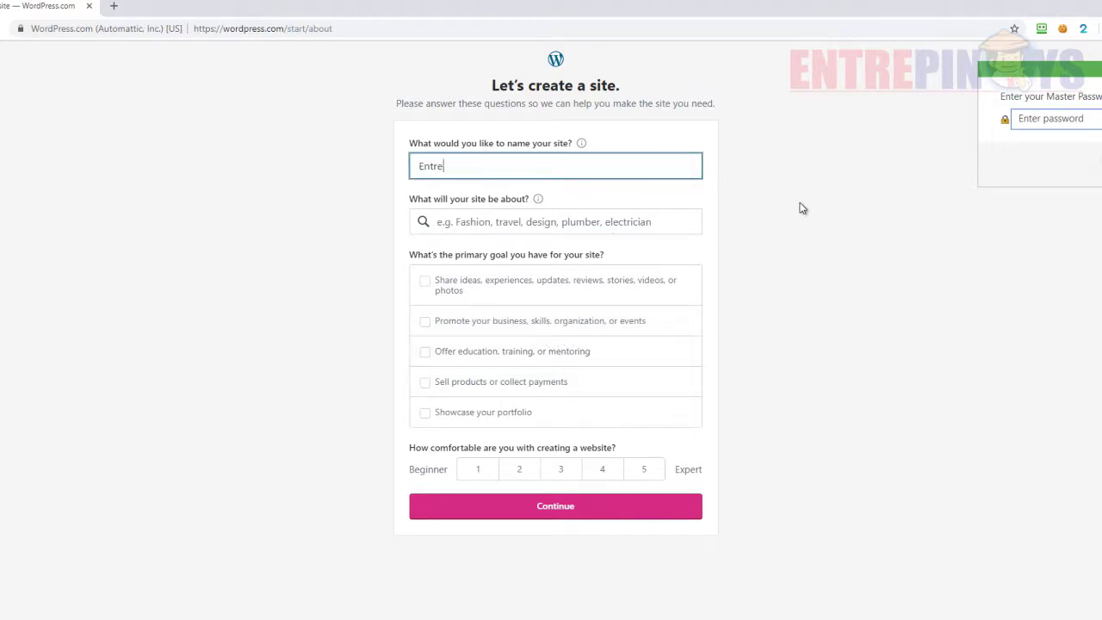
text(pinoys Online)
key(Tab)
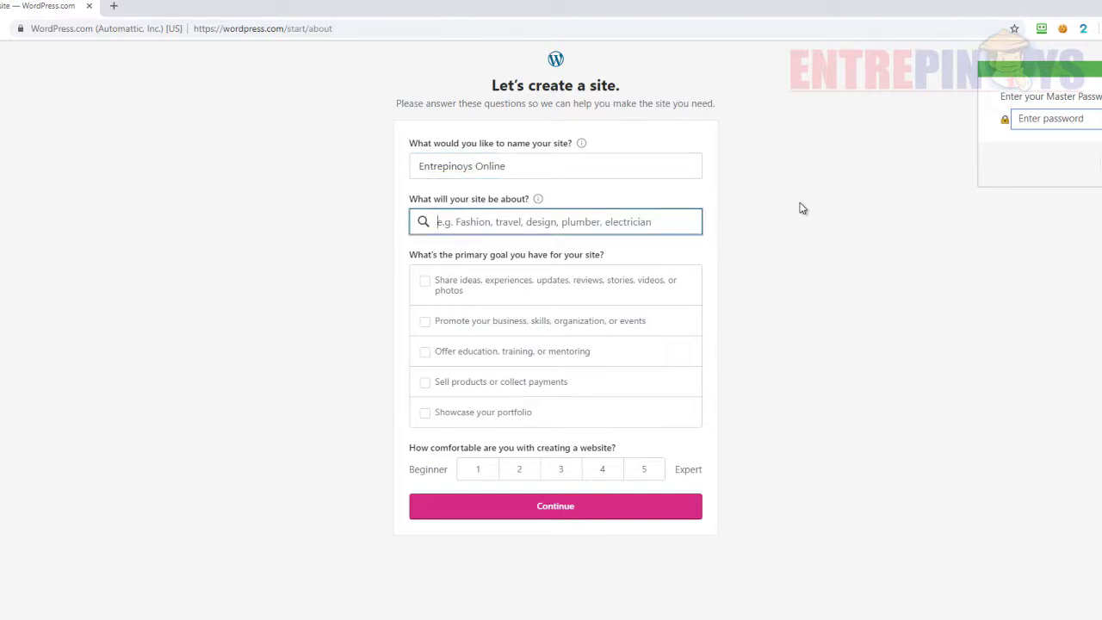
click(425, 280)
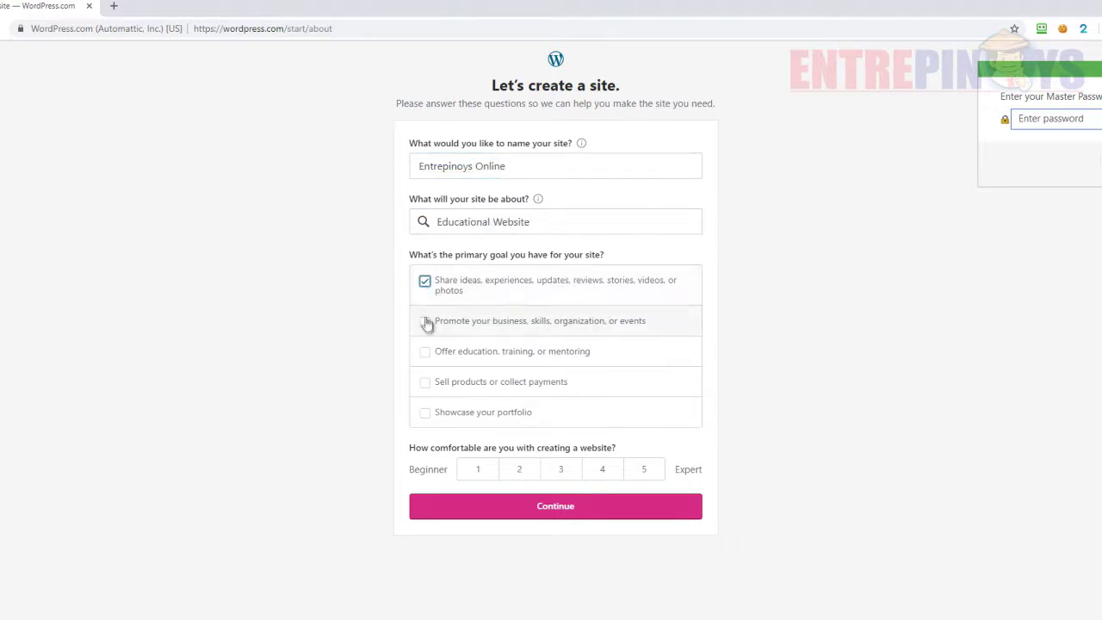
click(424, 320)
click(425, 412)
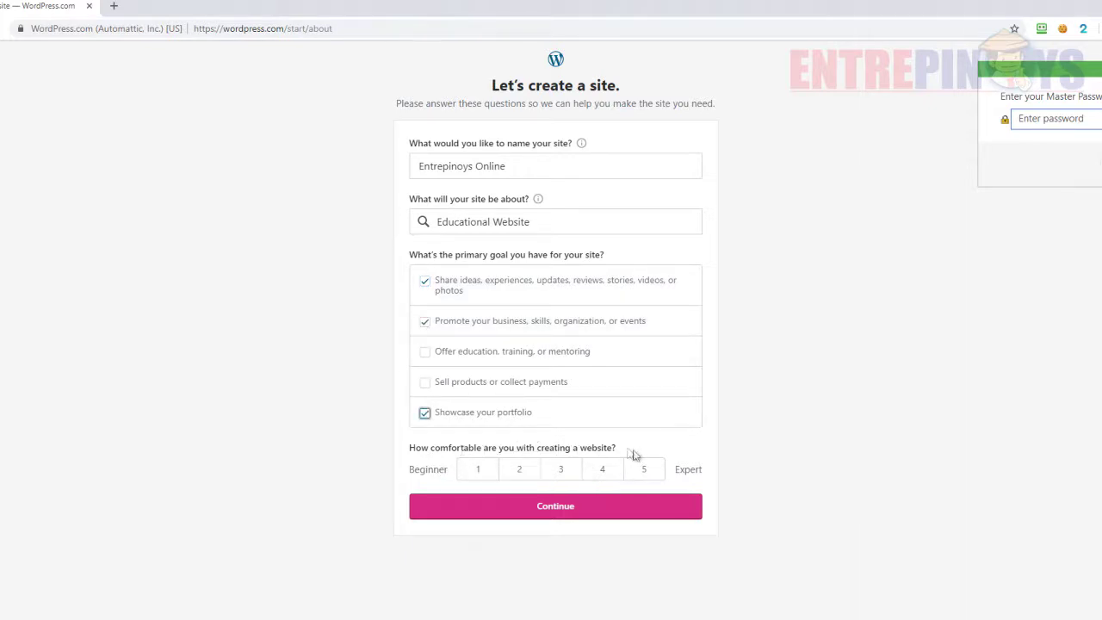
click(479, 473)
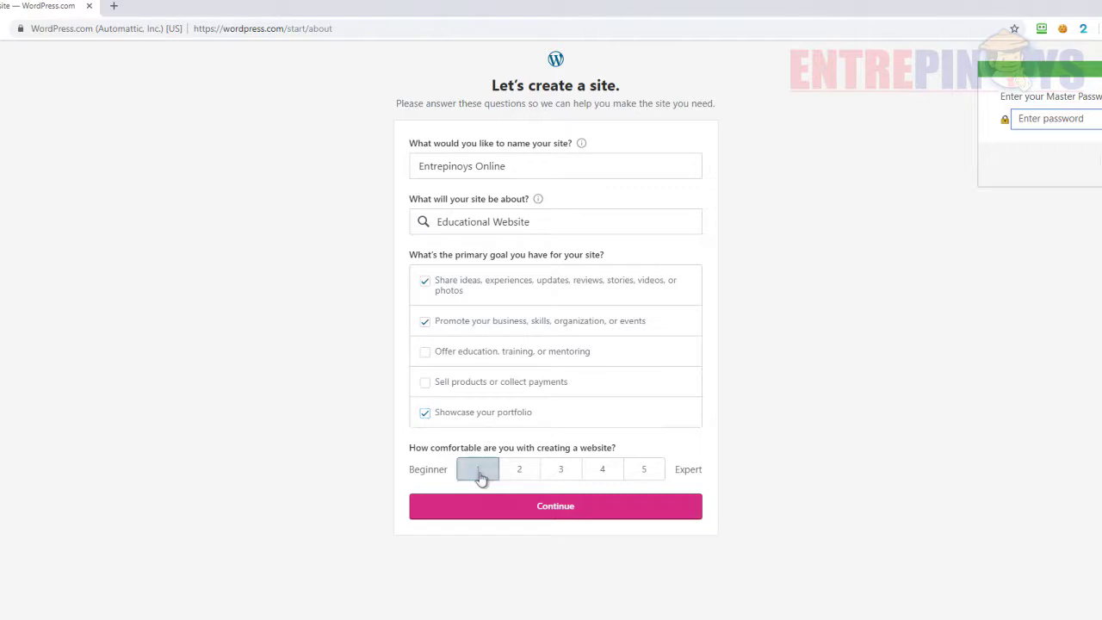
click(558, 508)
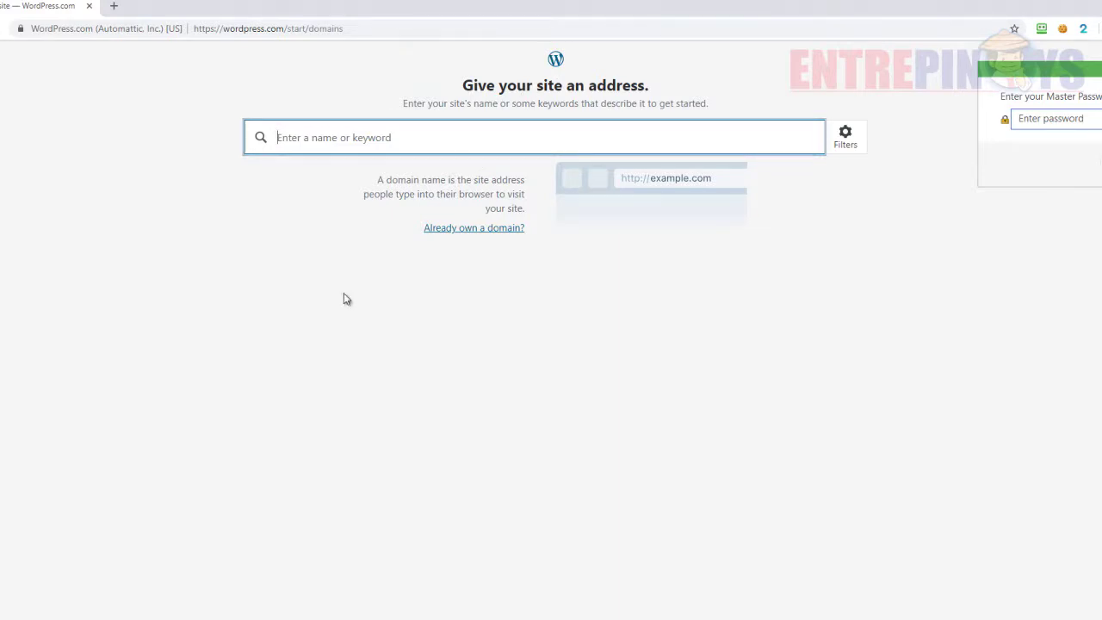
- Claim the free onlineentrepinoys.wordpress.com address and start on the Free plan
text(onlineentrepinoys)
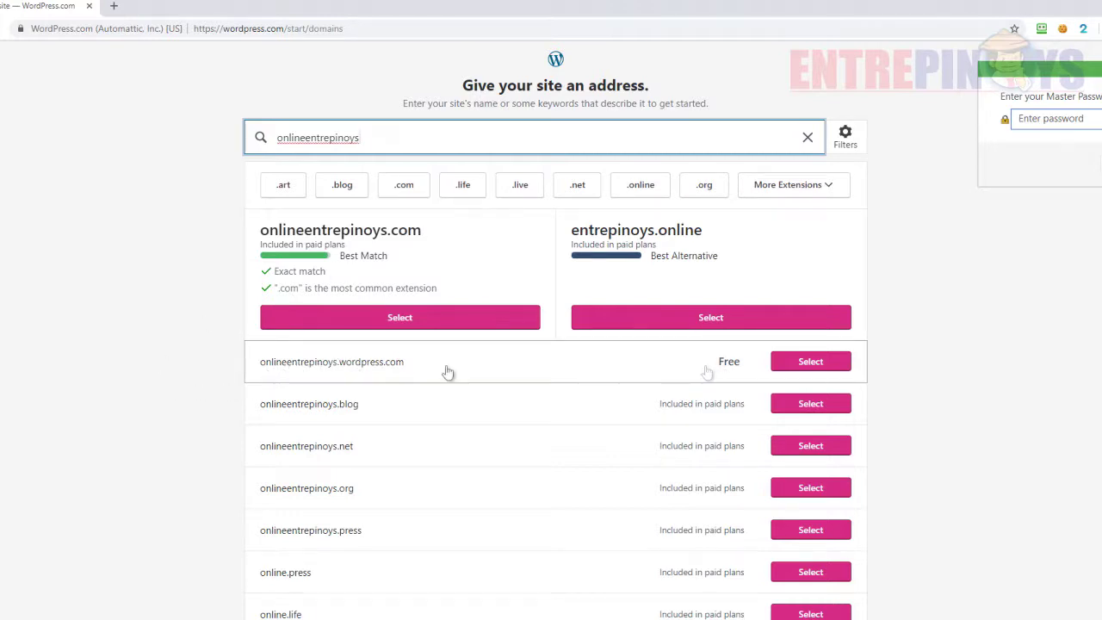
click(805, 366)
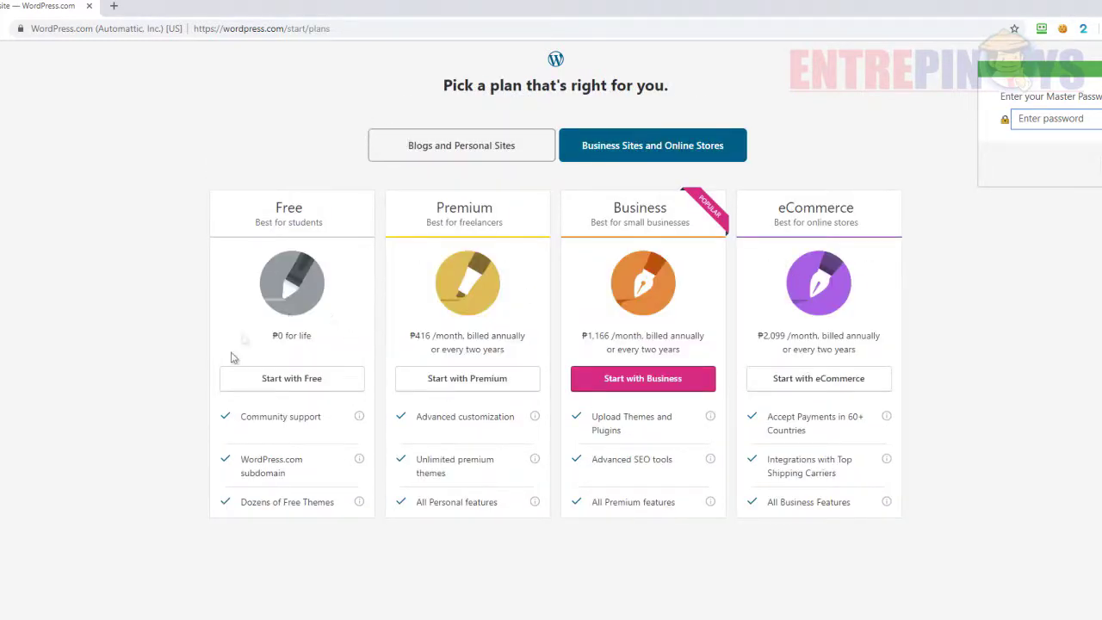
click(279, 382)
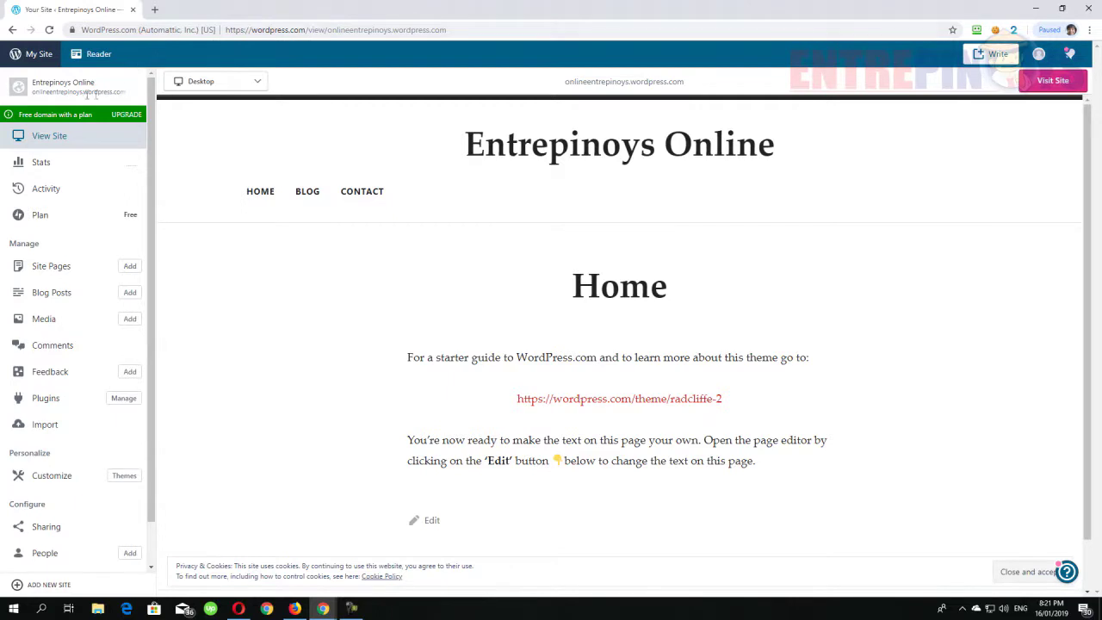
- Open the live Entrepinoys Online site in a new browser tab
drag(34, 97, 133, 98)
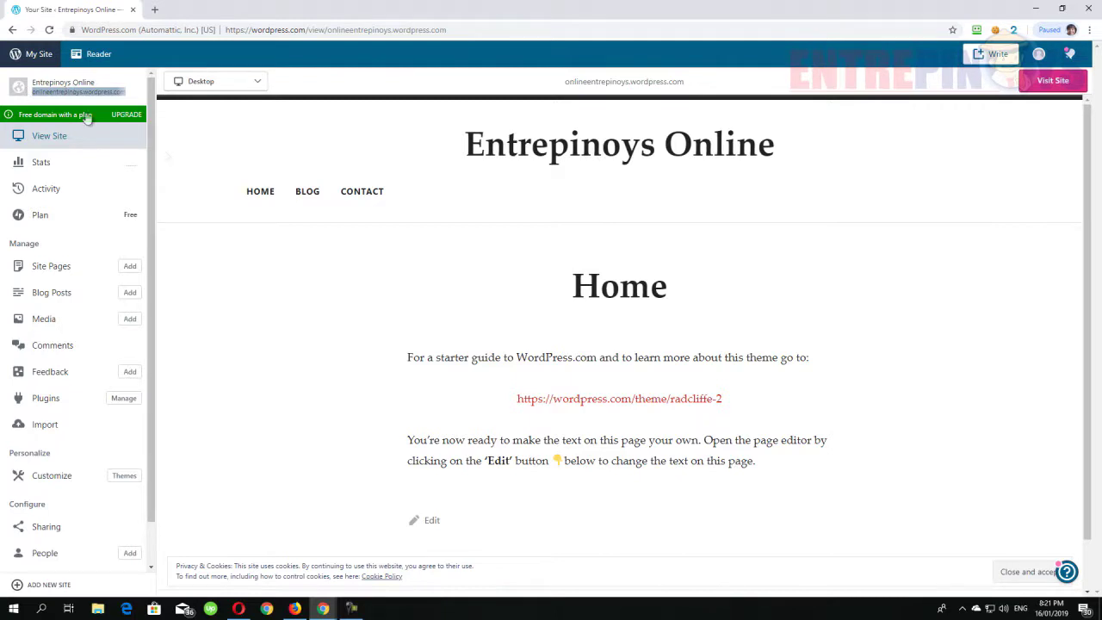
click(231, 146)
right_click(58, 140)
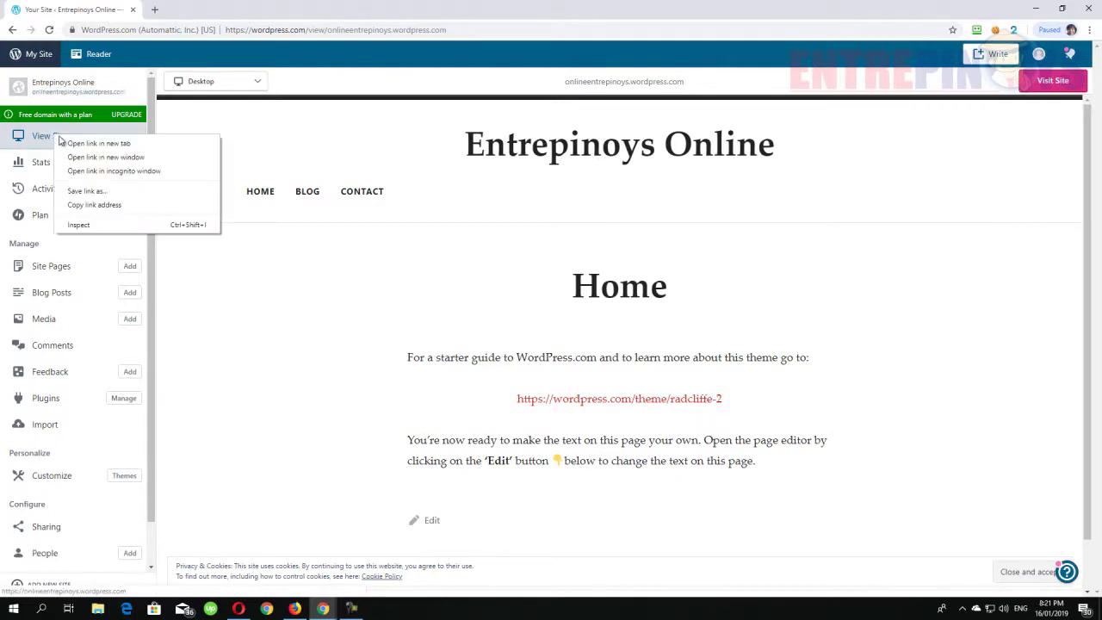
click(96, 143)
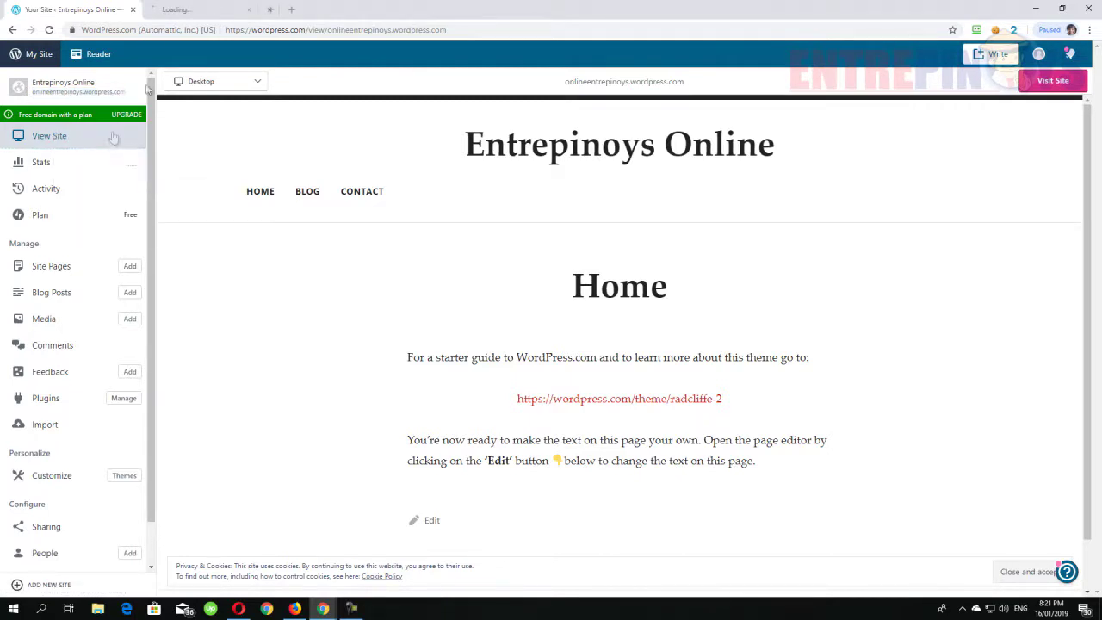
click(177, 10)
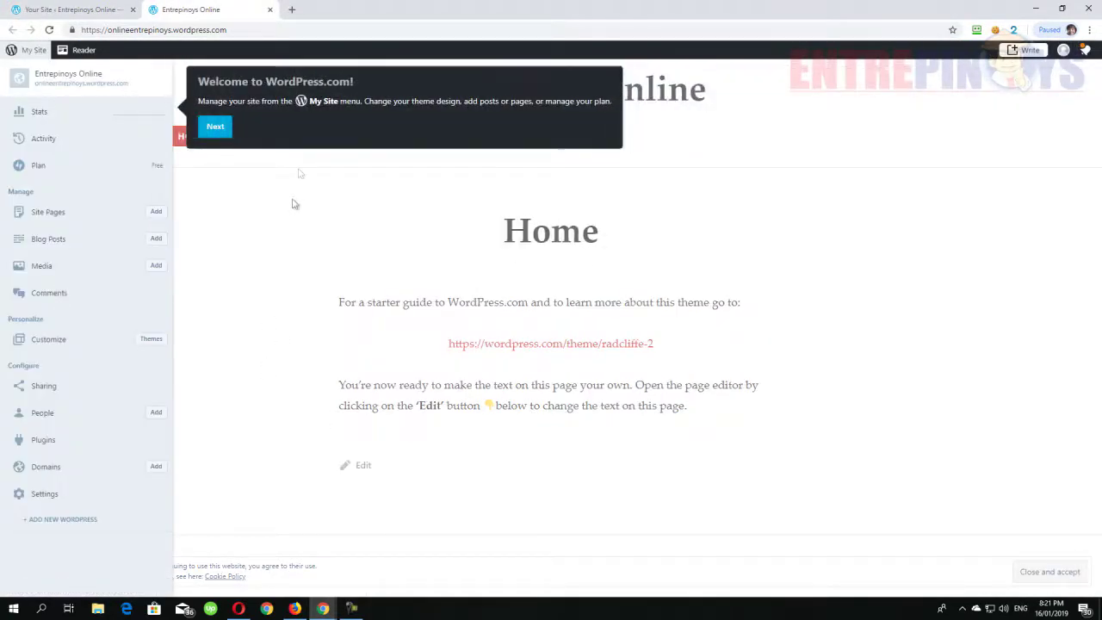
- Browse the site's Blog, Contact and Home pages, then go back to the dashboard tab
click(241, 258)
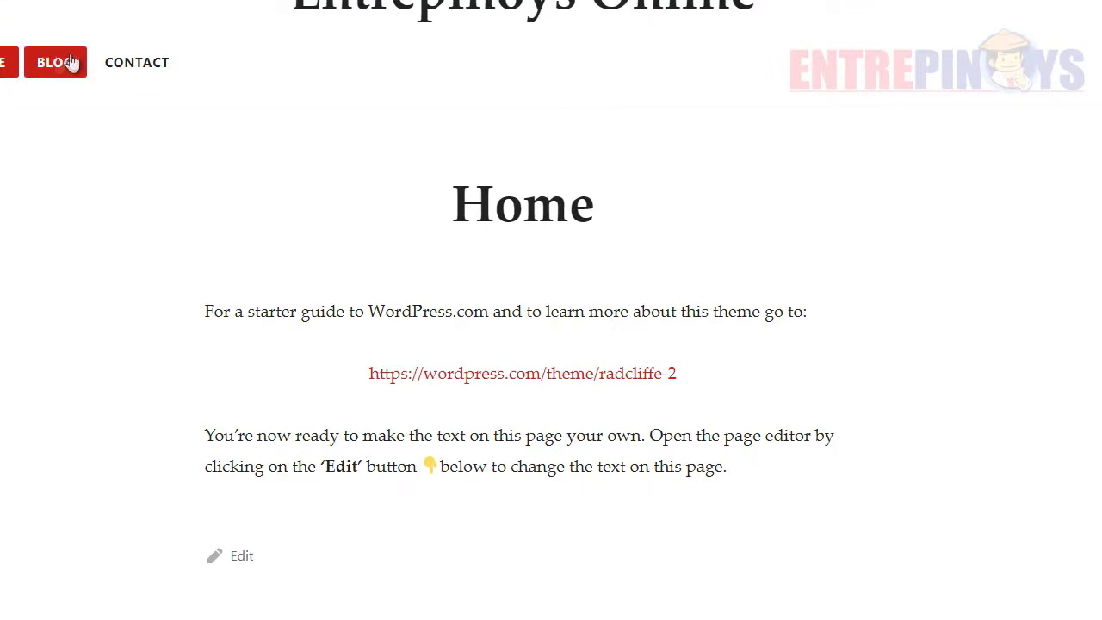
click(73, 62)
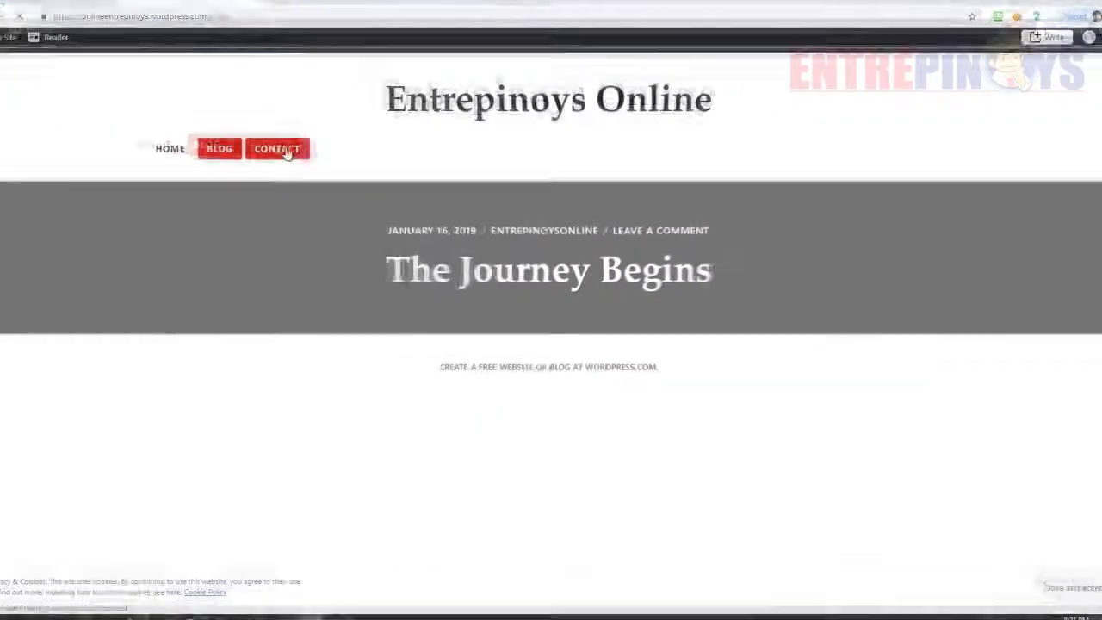
click(286, 152)
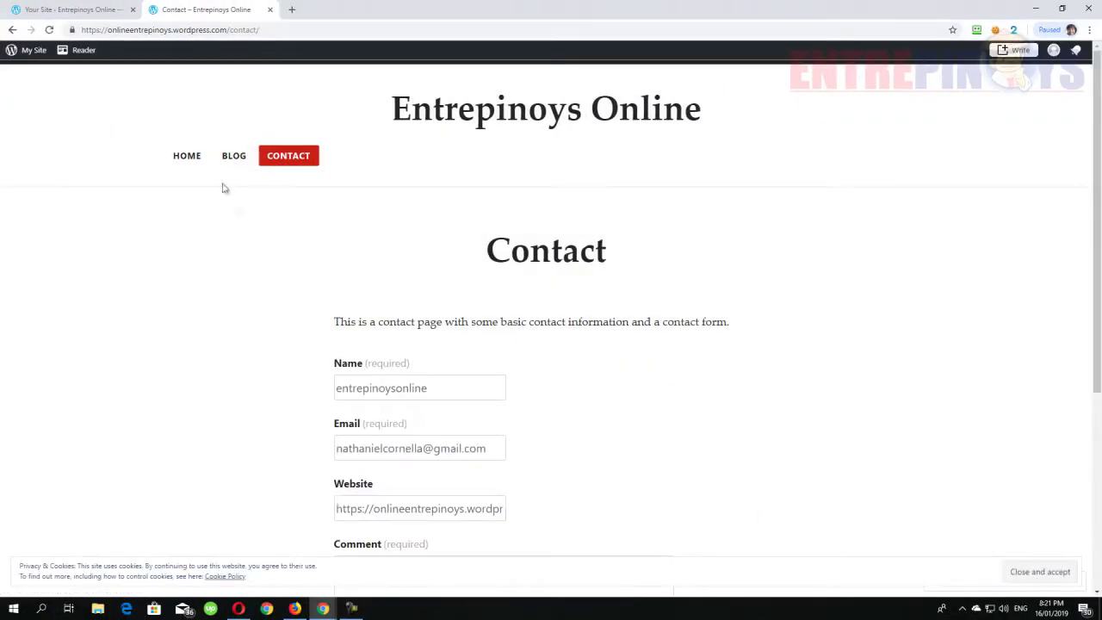
click(187, 156)
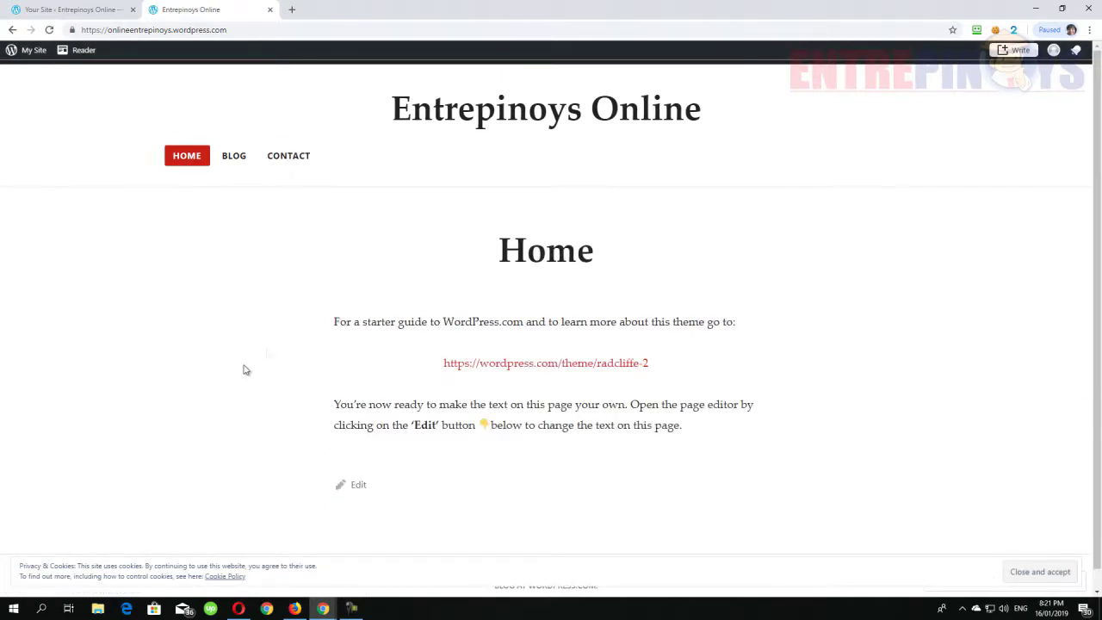
click(95, 9)
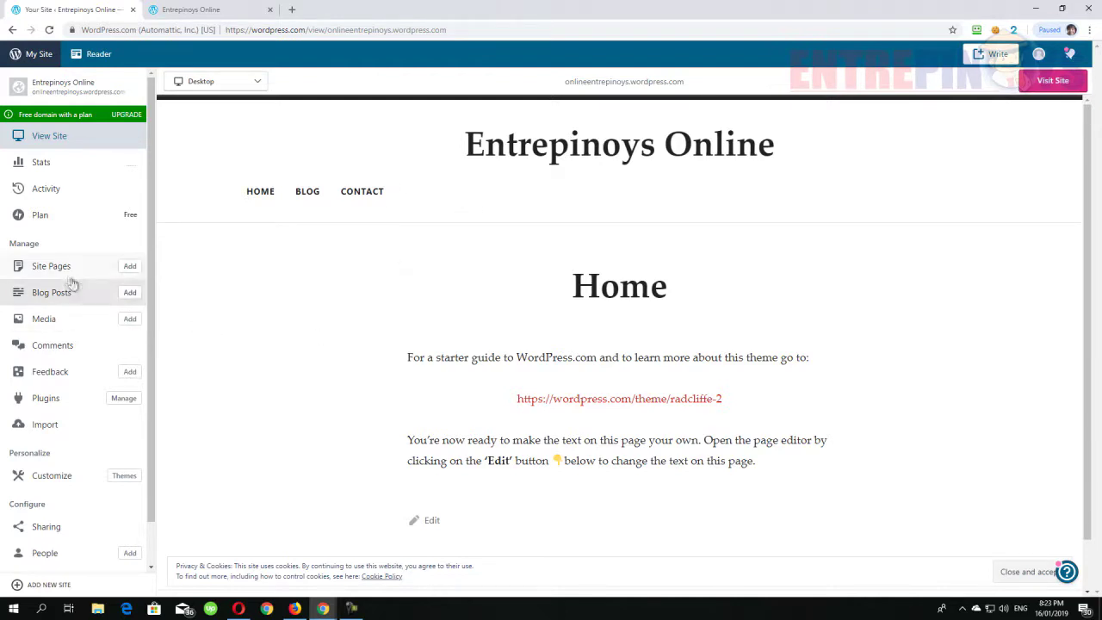
- Add a new page titled 'Address' with the location lines ending in 'Philippines'
click(130, 267)
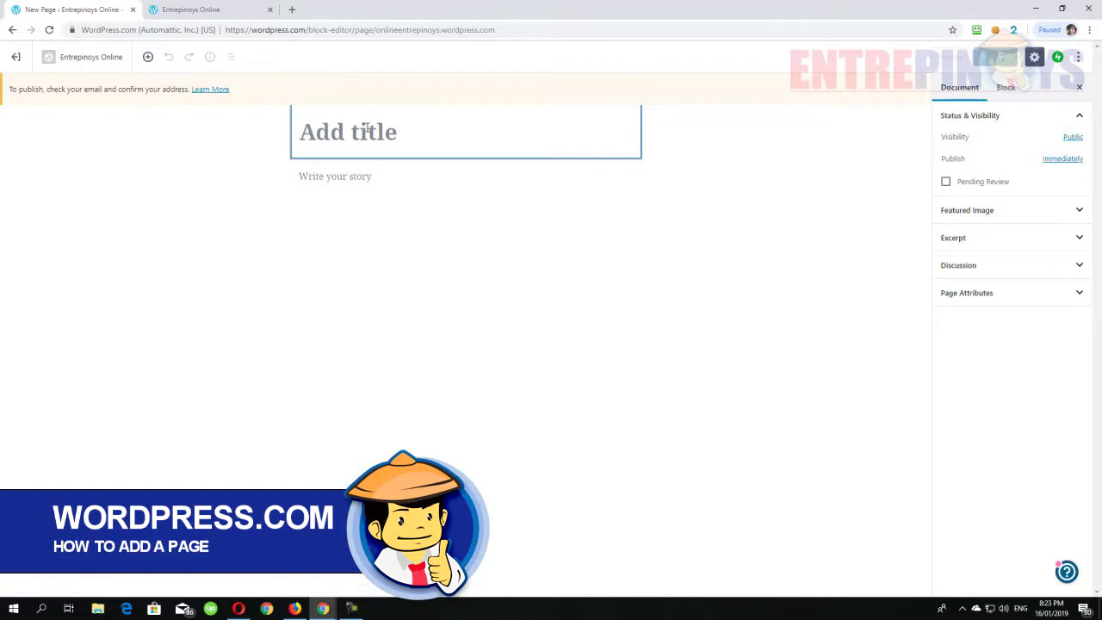
text(Address)
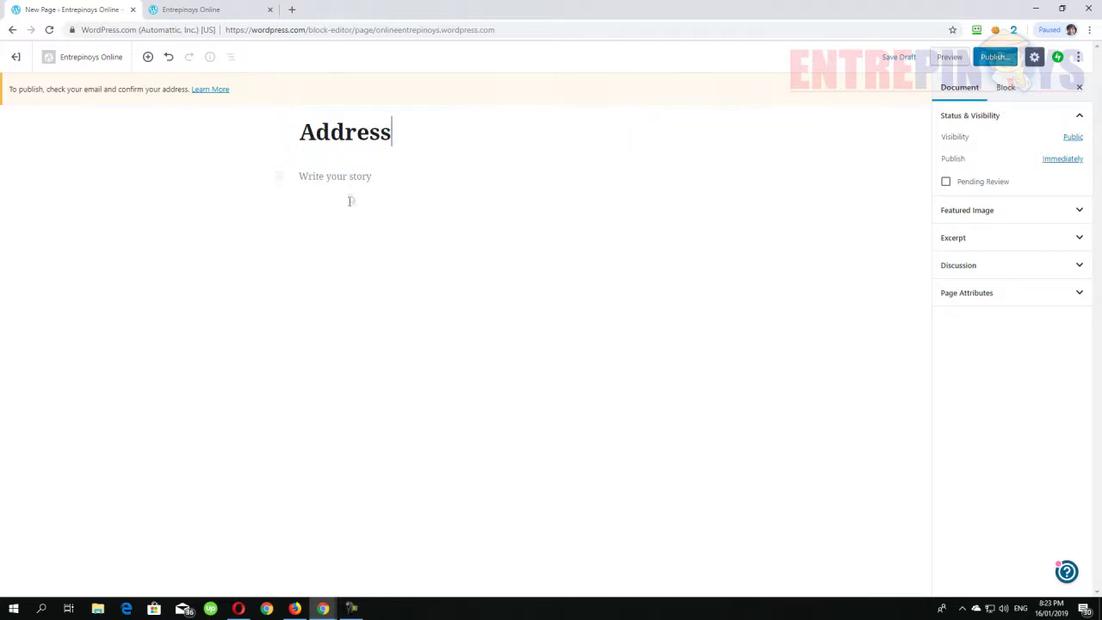
click(339, 176)
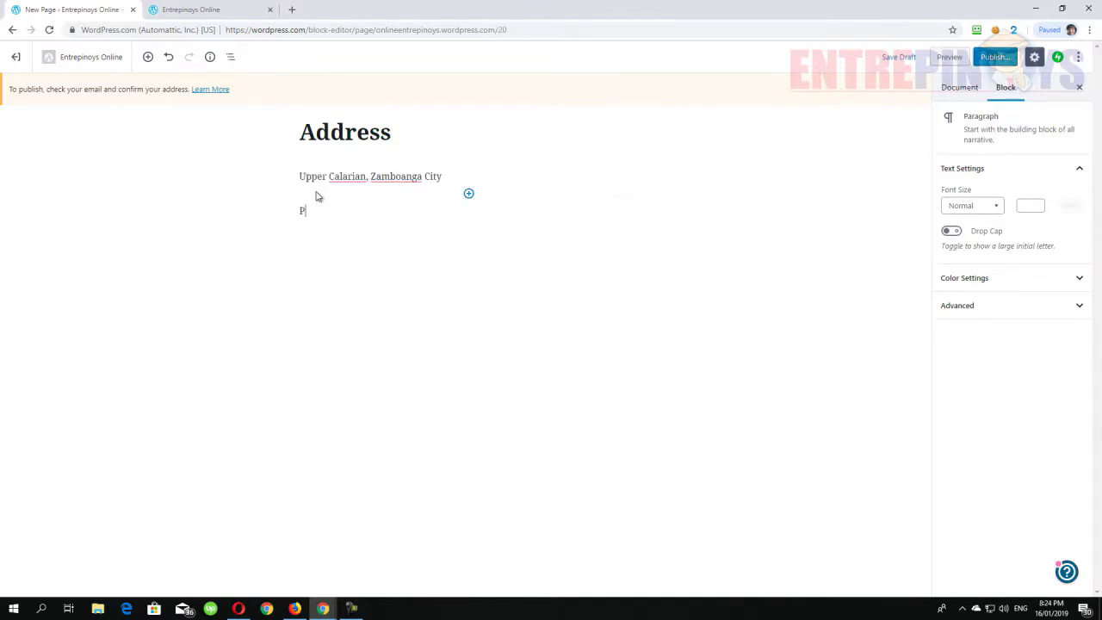
click(125, 189)
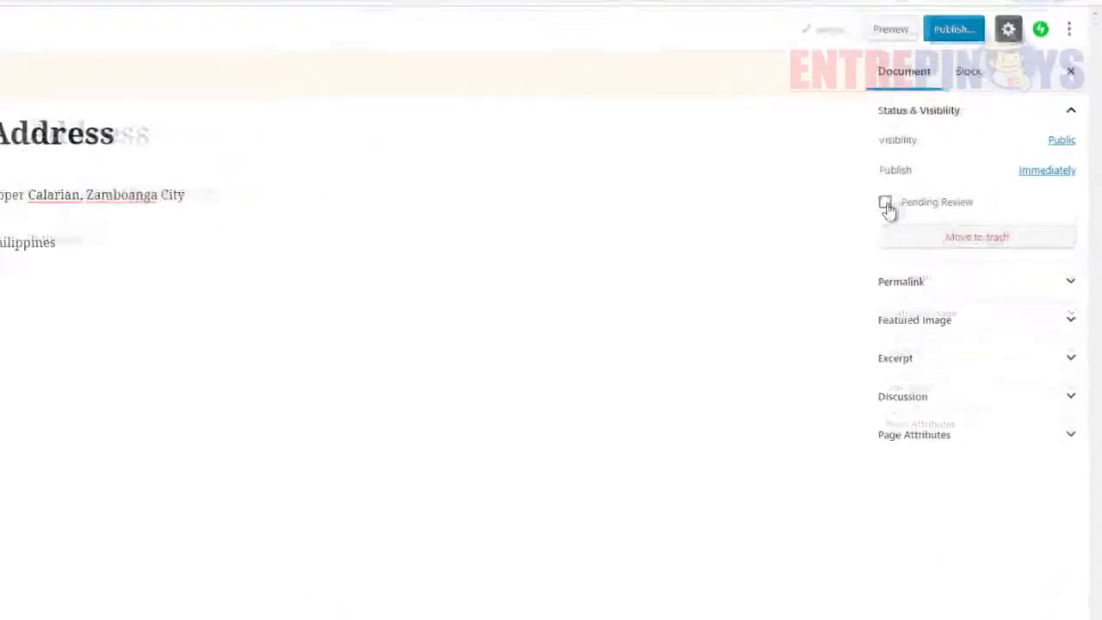
- Toggle pending review on and off, then review the page's permalink and featured image options
click(887, 206)
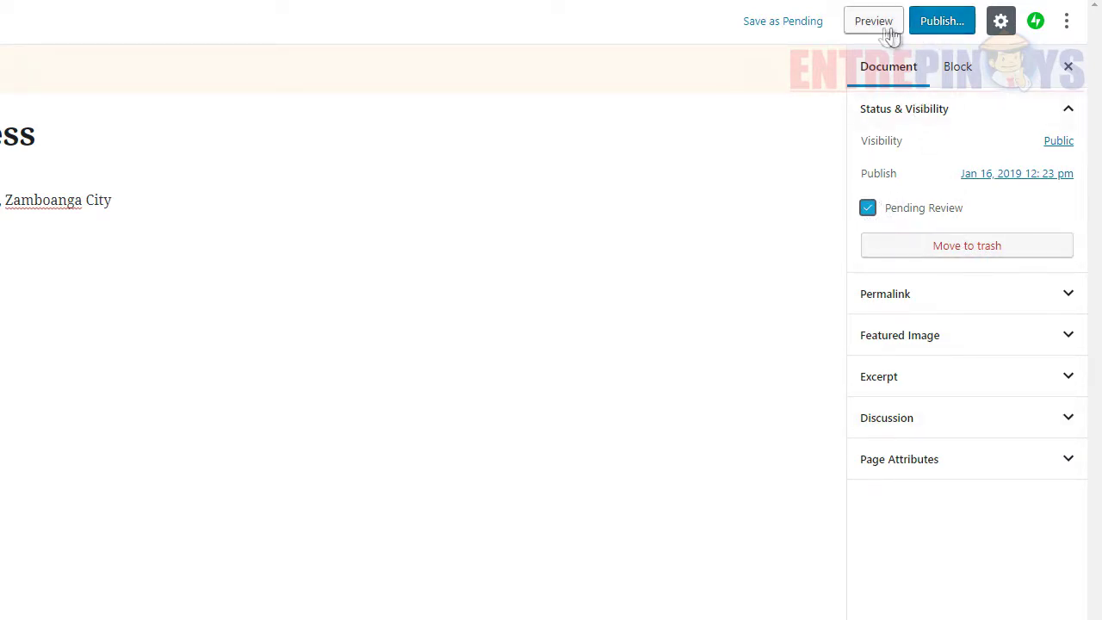
click(868, 209)
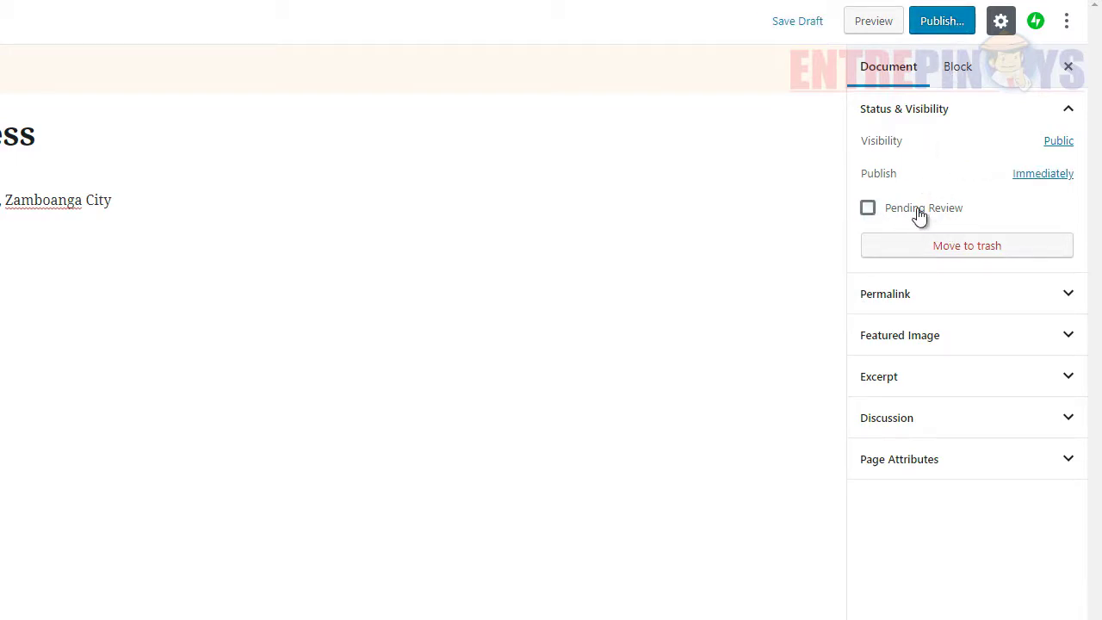
click(952, 306)
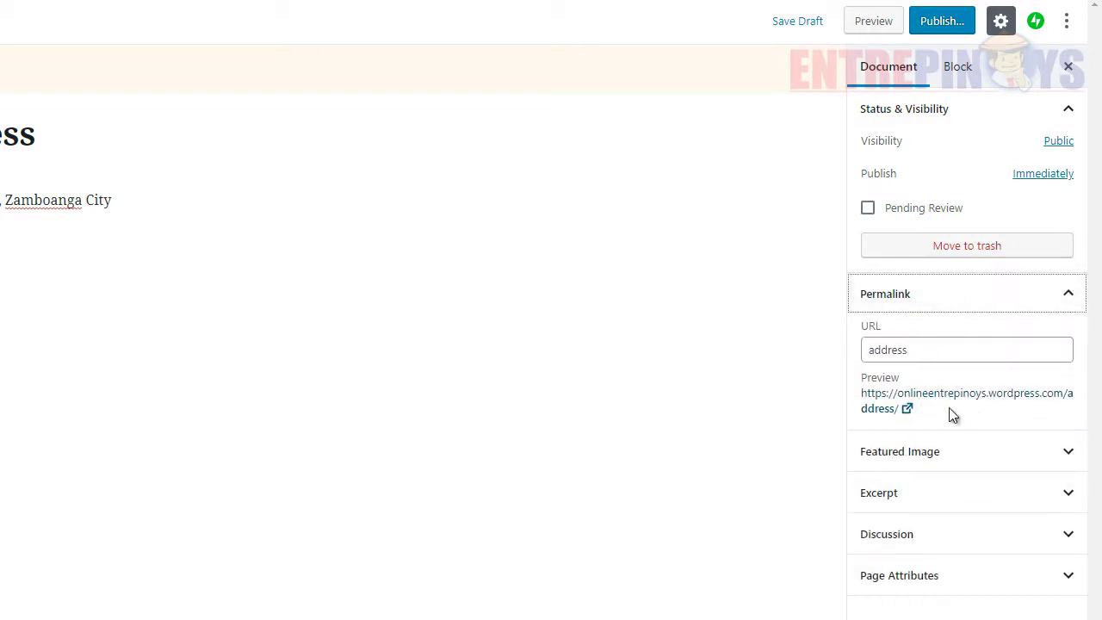
click(922, 456)
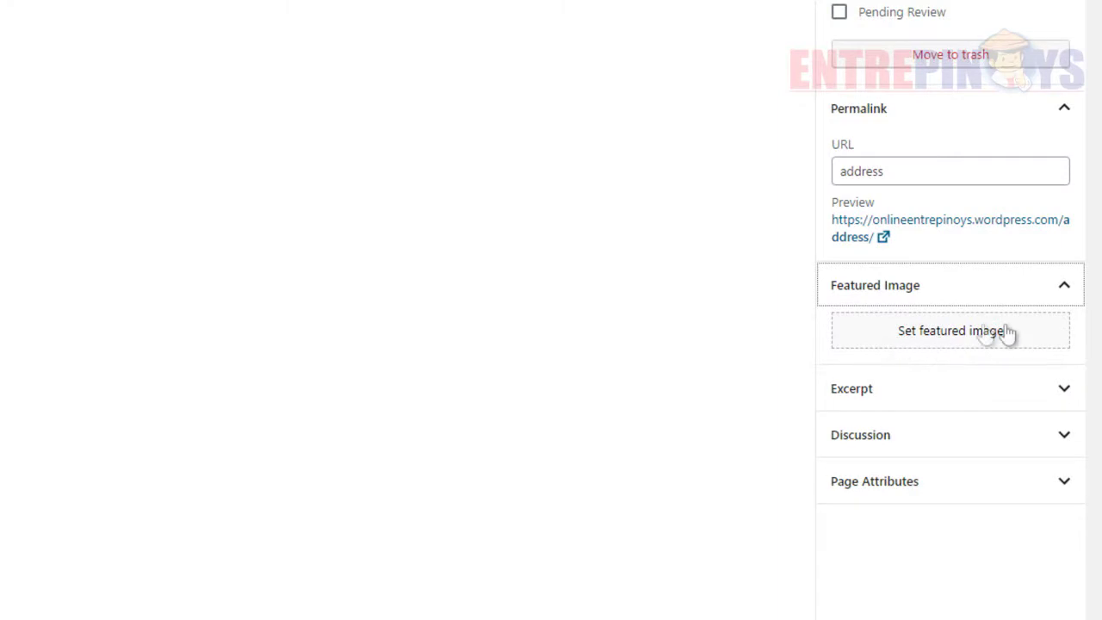
click(933, 348)
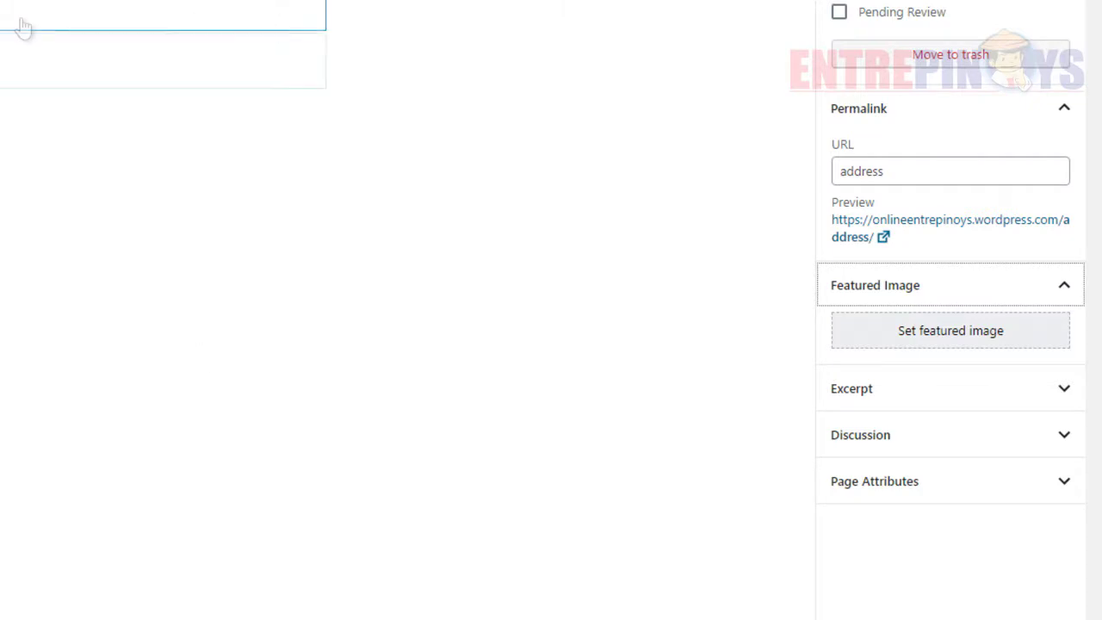
click(983, 344)
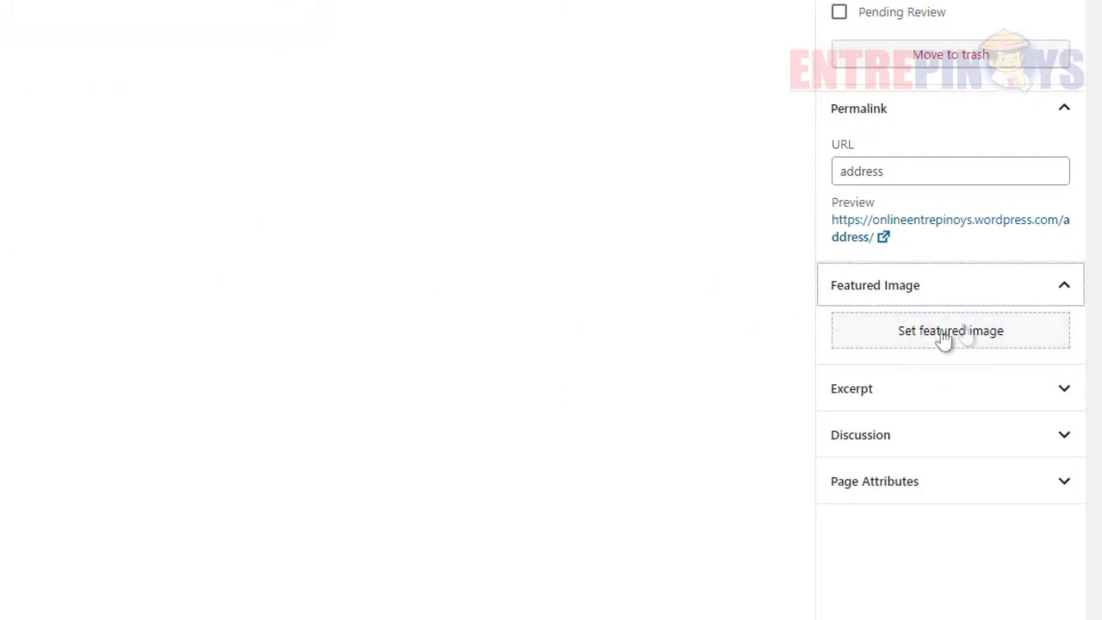
- Expand the Excerpt and Discussion panels for the Address page
click(942, 395)
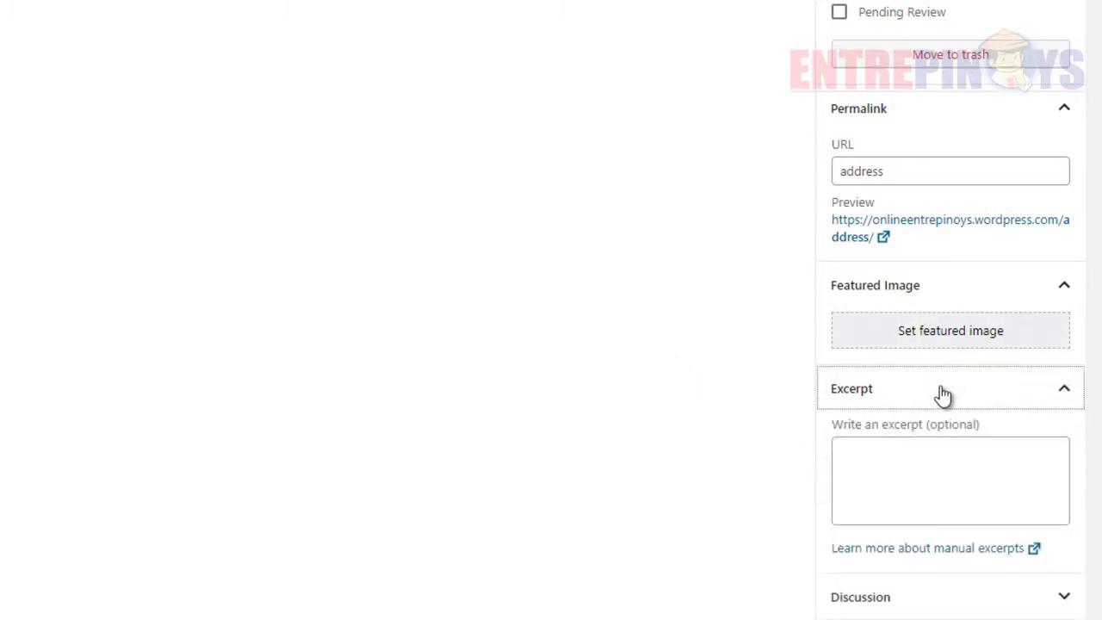
click(892, 460)
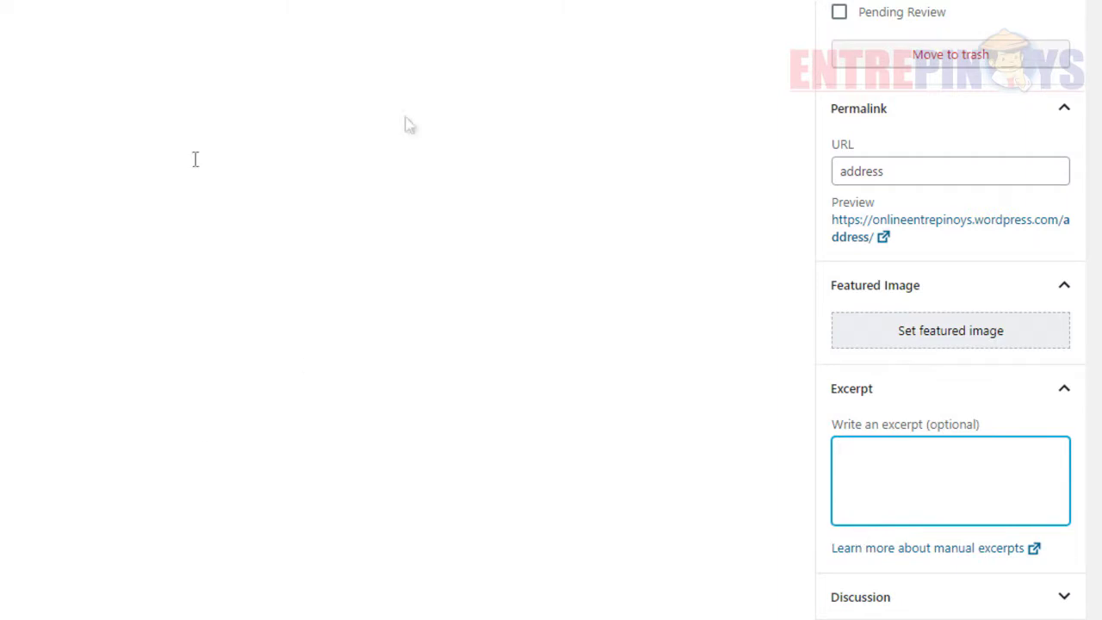
click(904, 595)
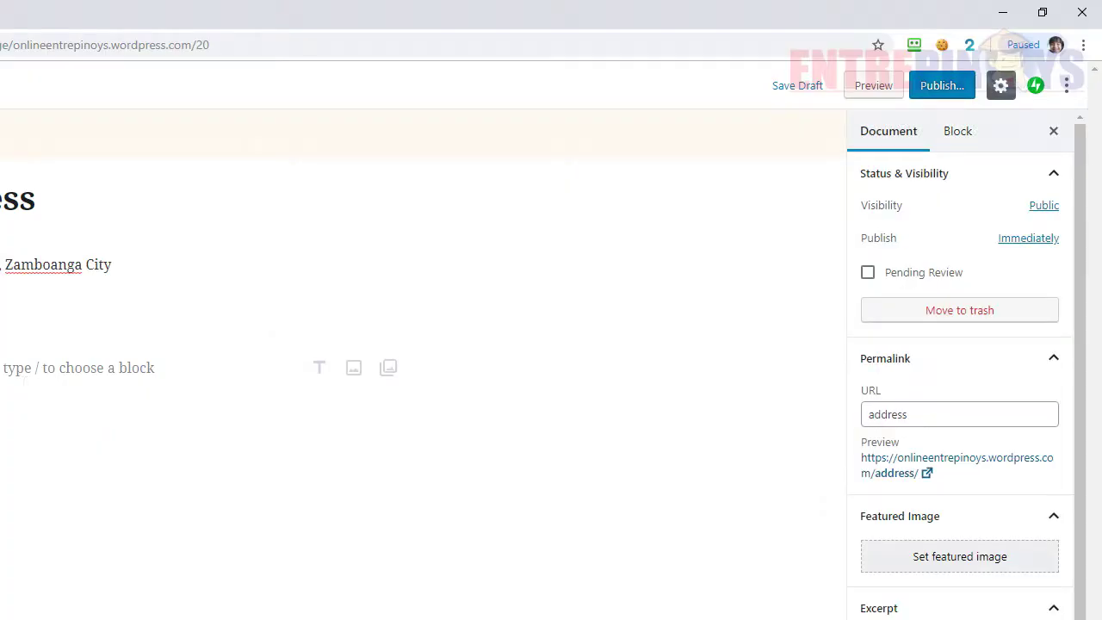
- Insert a two-column Columns block from Layout Elements below 'Philippines'
click(0, 368)
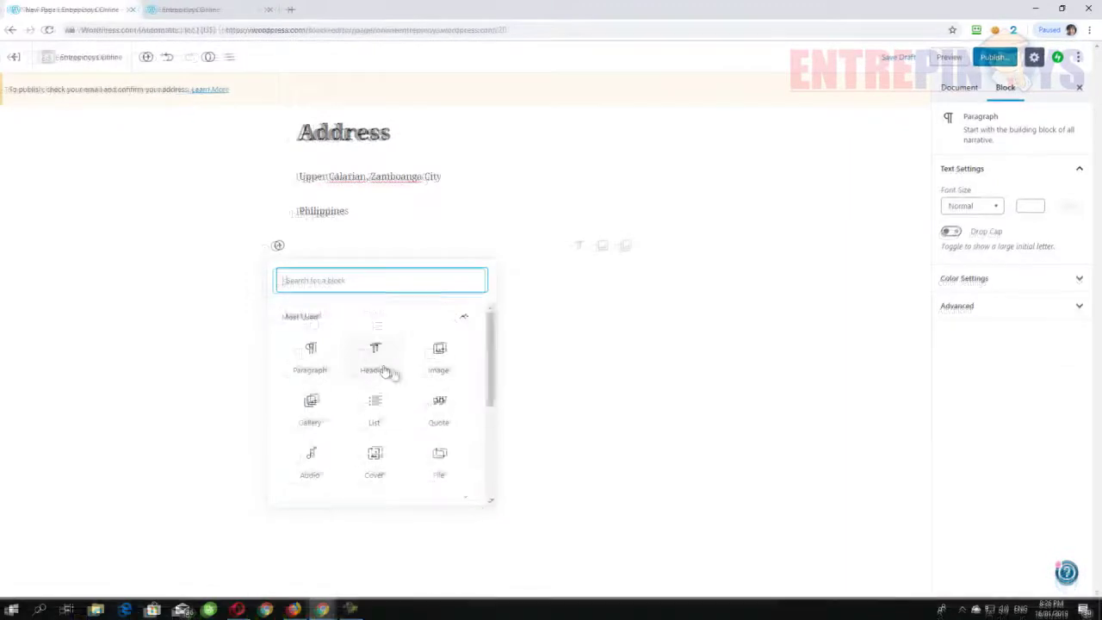
scroll(392, 374, down, 5)
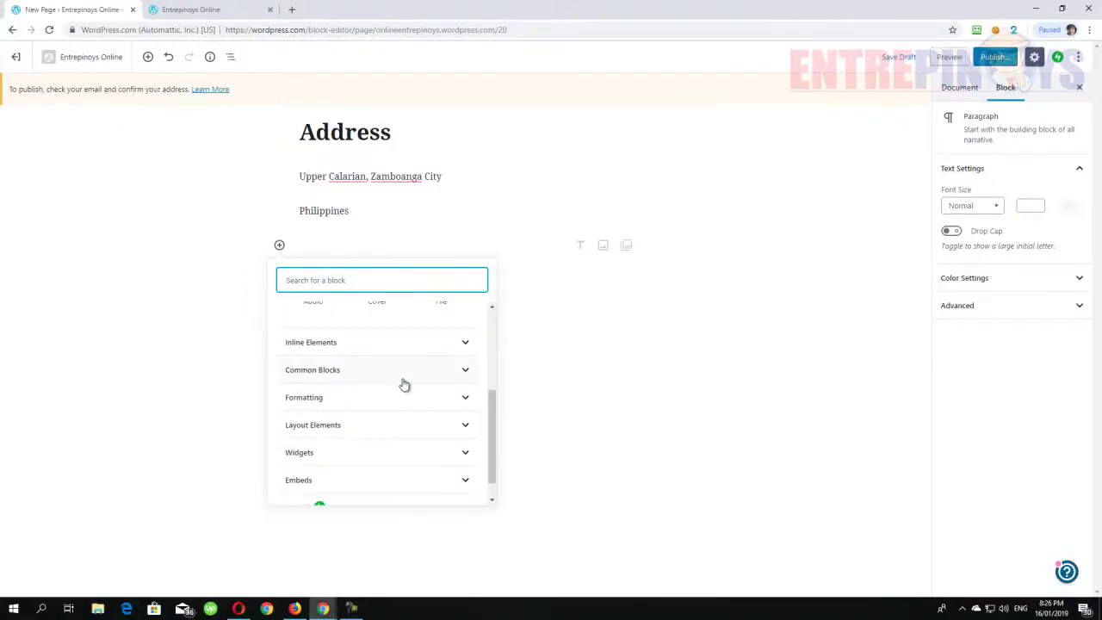
scroll(403, 384, down, 1)
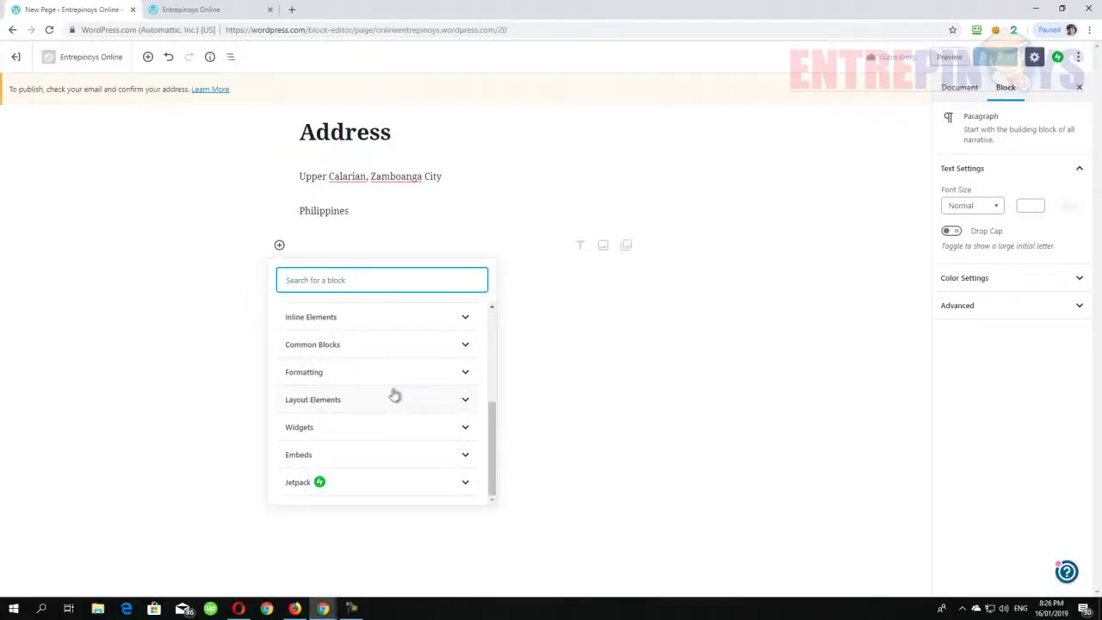
click(410, 399)
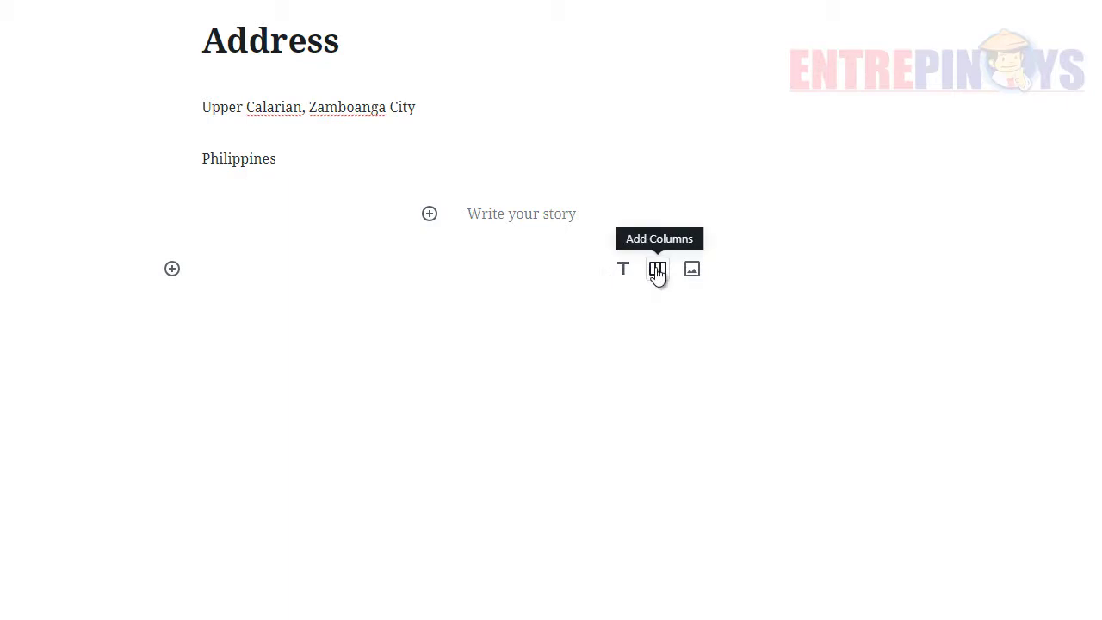
click(657, 270)
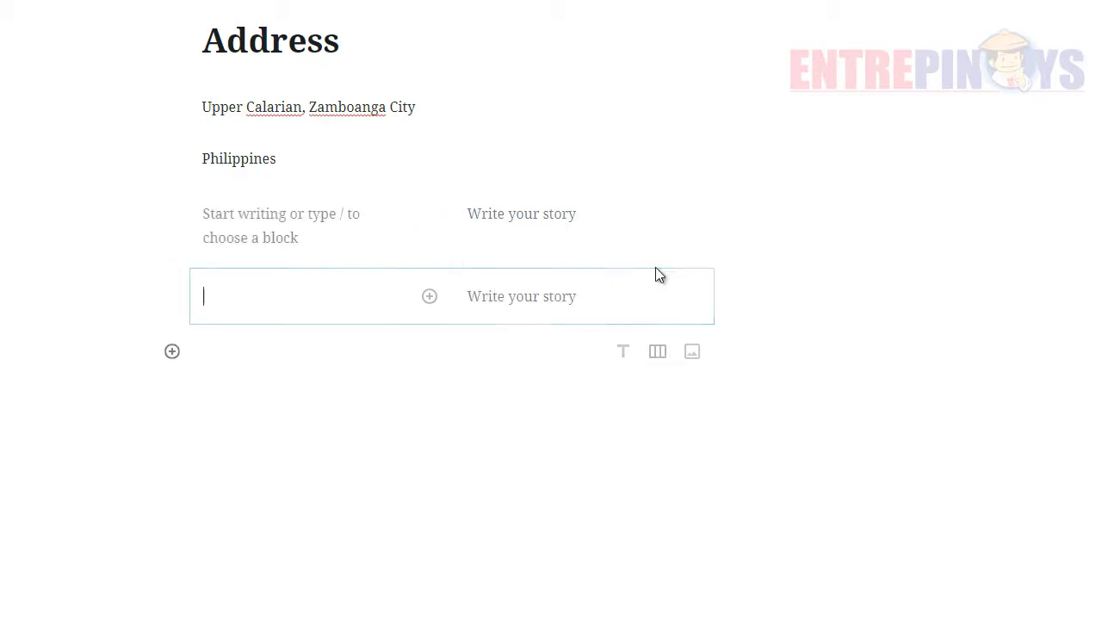
- Bring up the block list inside a column, ready to fill it
click(429, 297)
click(319, 327)
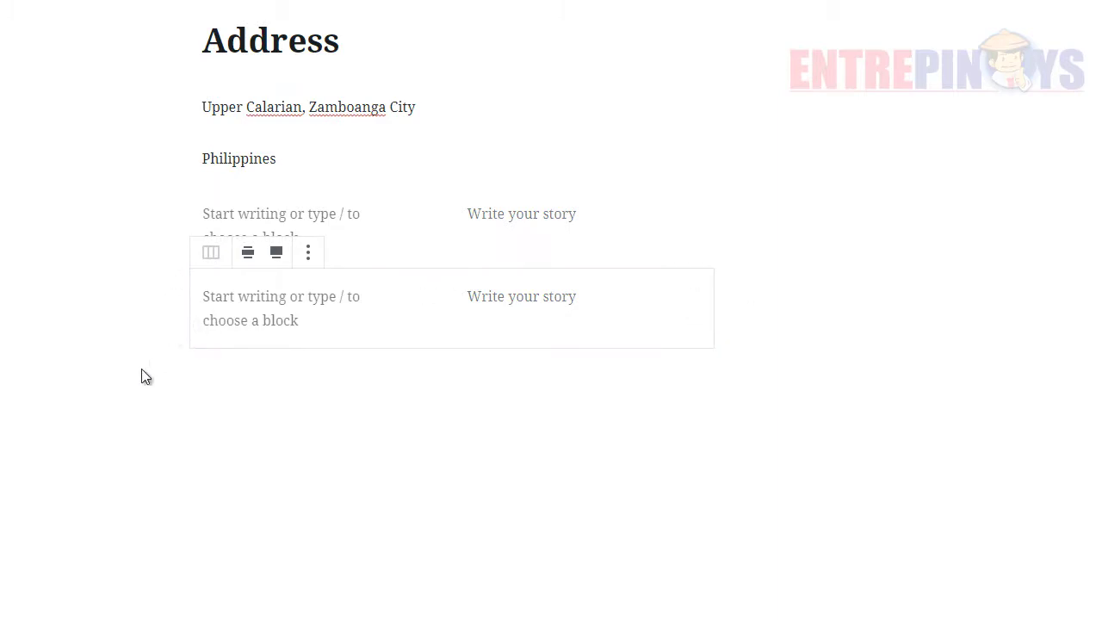
click(430, 296)
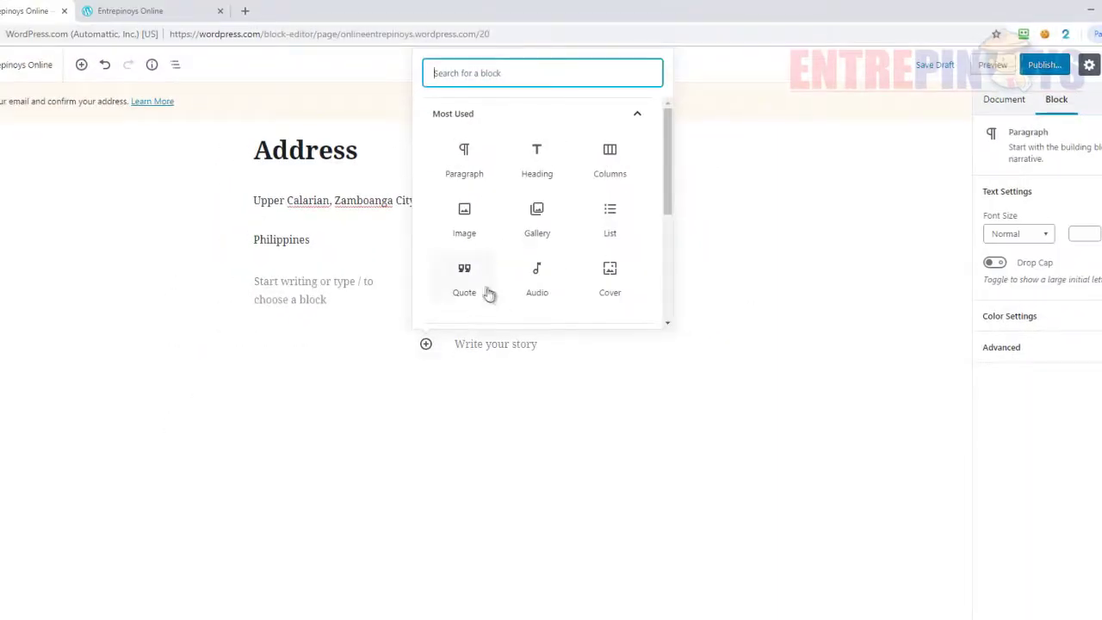
- Fill the columns with the black-and-white building photo and the text 'This is our Address'
click(465, 241)
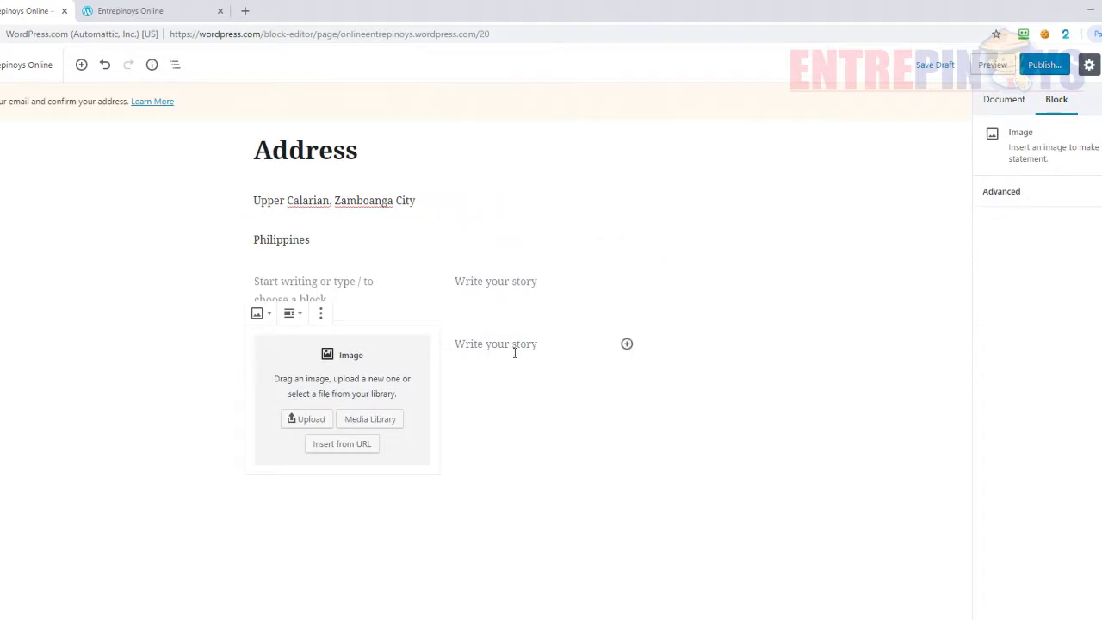
click(627, 344)
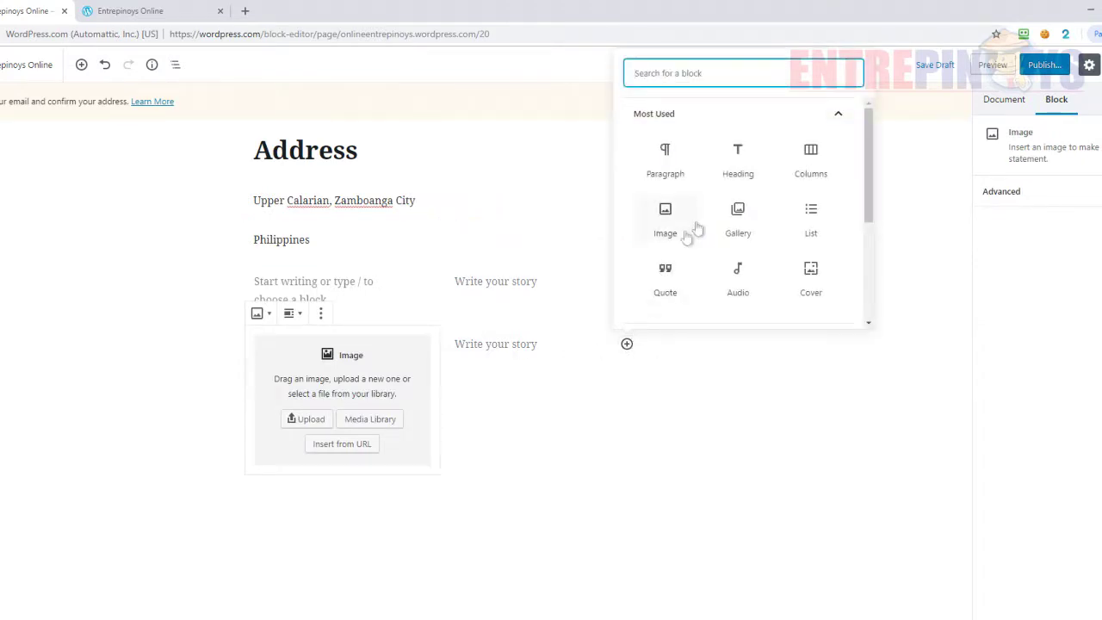
click(667, 168)
click(529, 346)
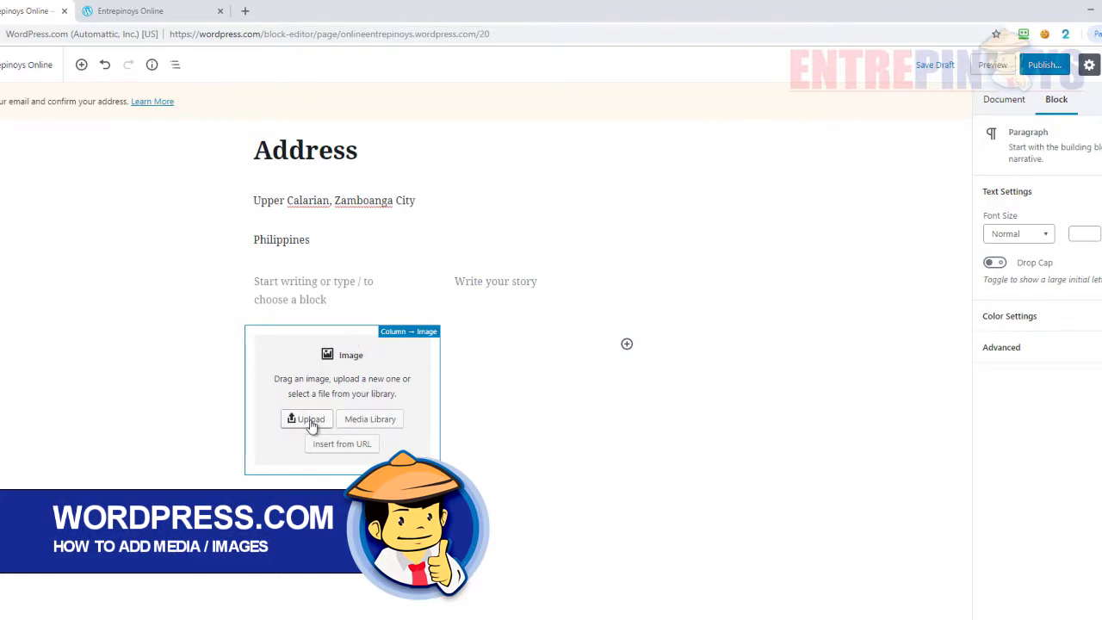
click(359, 423)
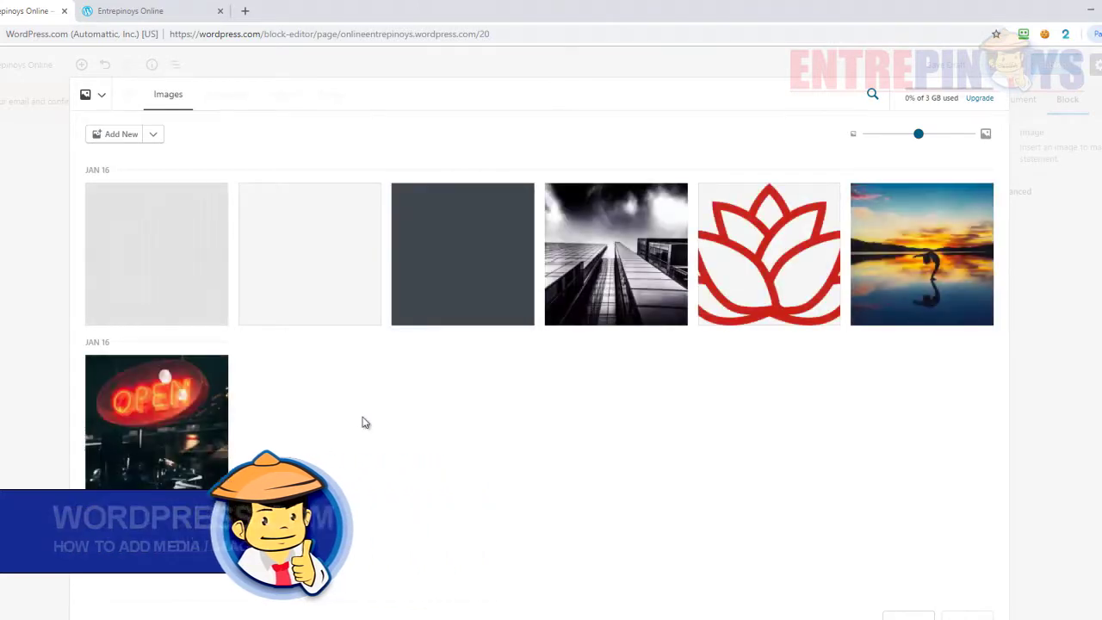
click(654, 272)
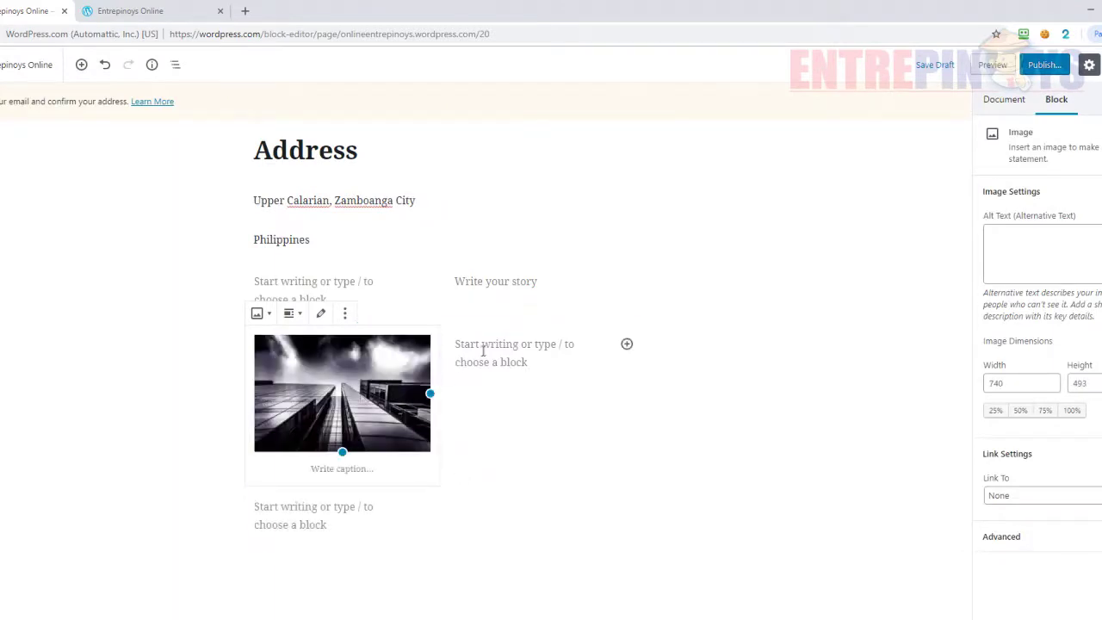
click(483, 349)
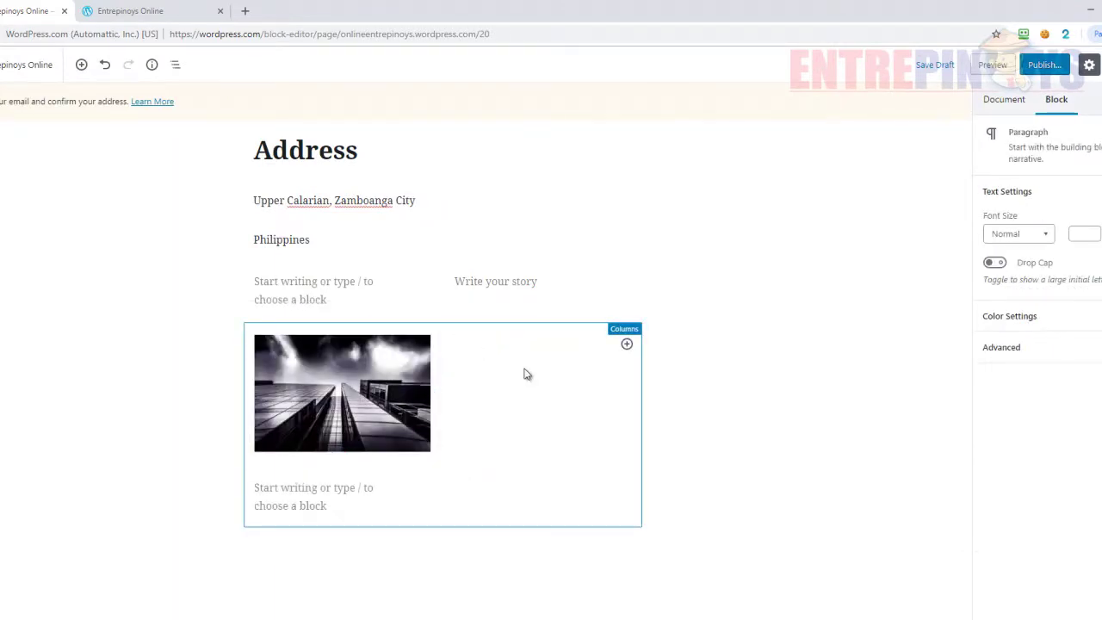
text(This is our Address)
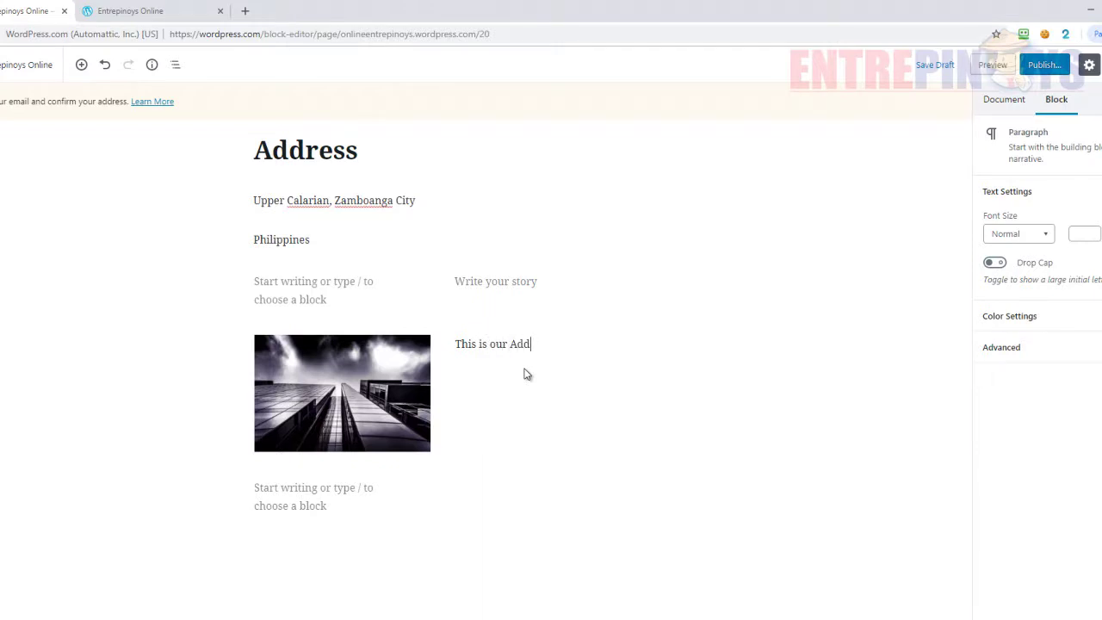
click(486, 402)
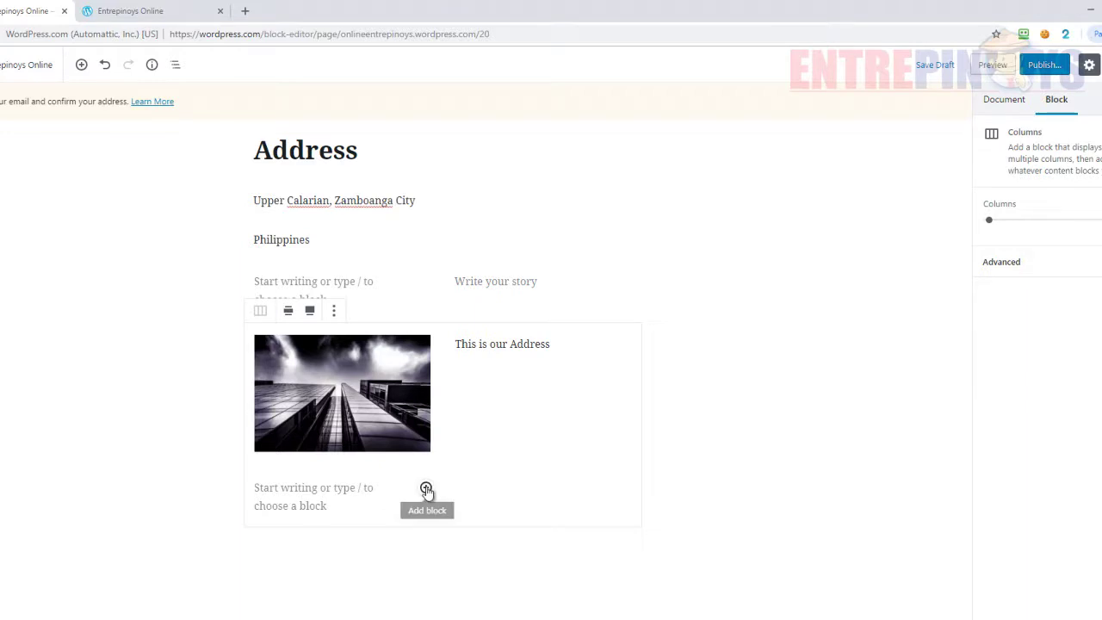
- Add a Video block below the image-and-text columns
click(425, 489)
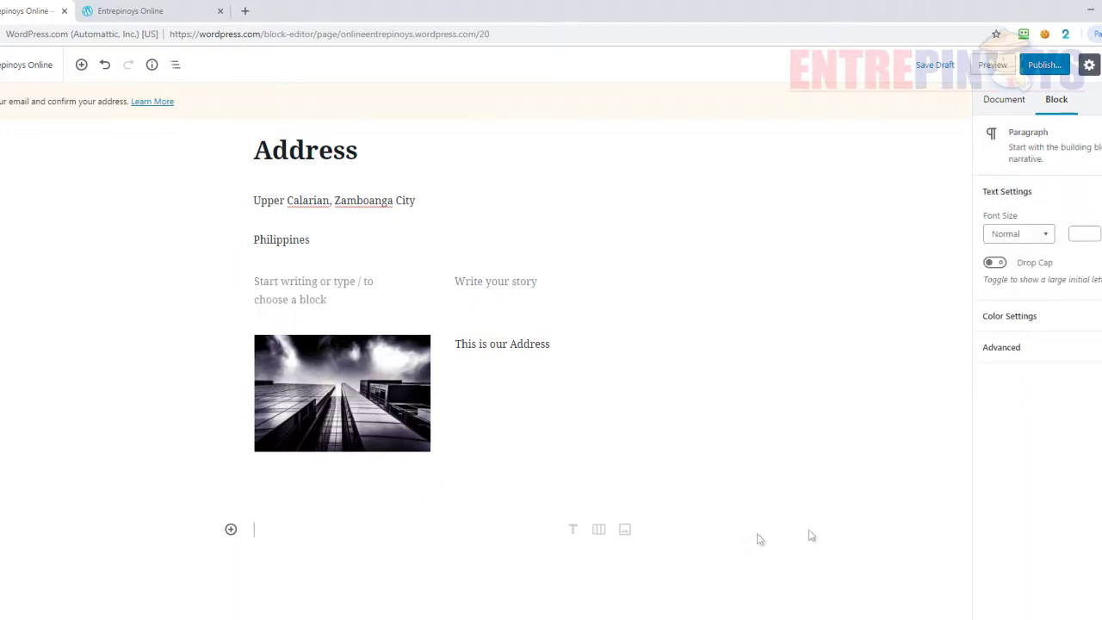
click(231, 529)
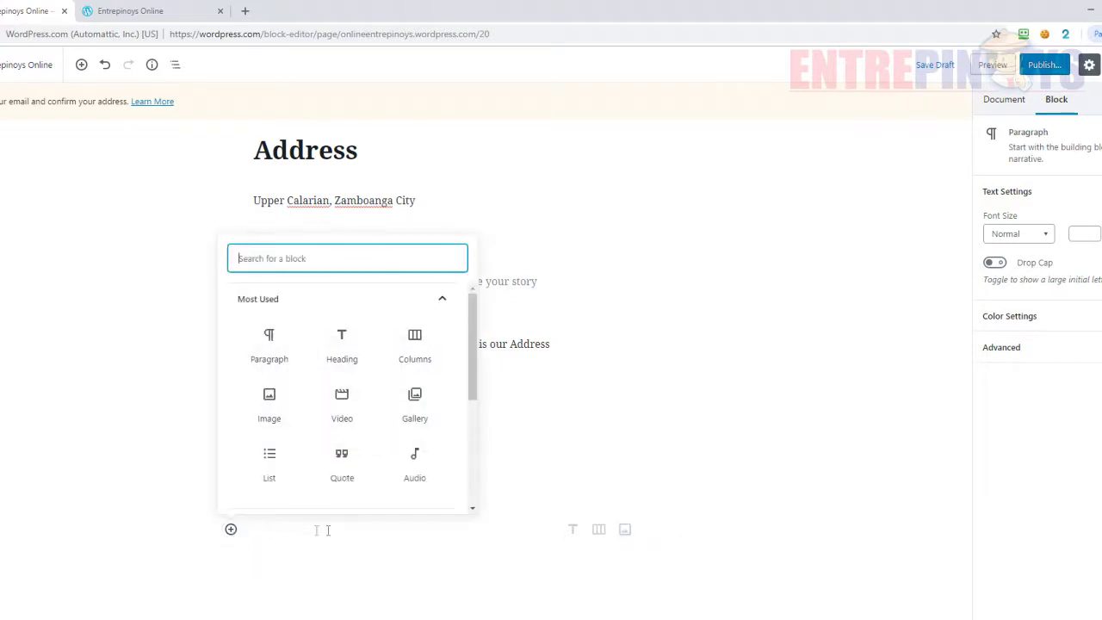
click(356, 416)
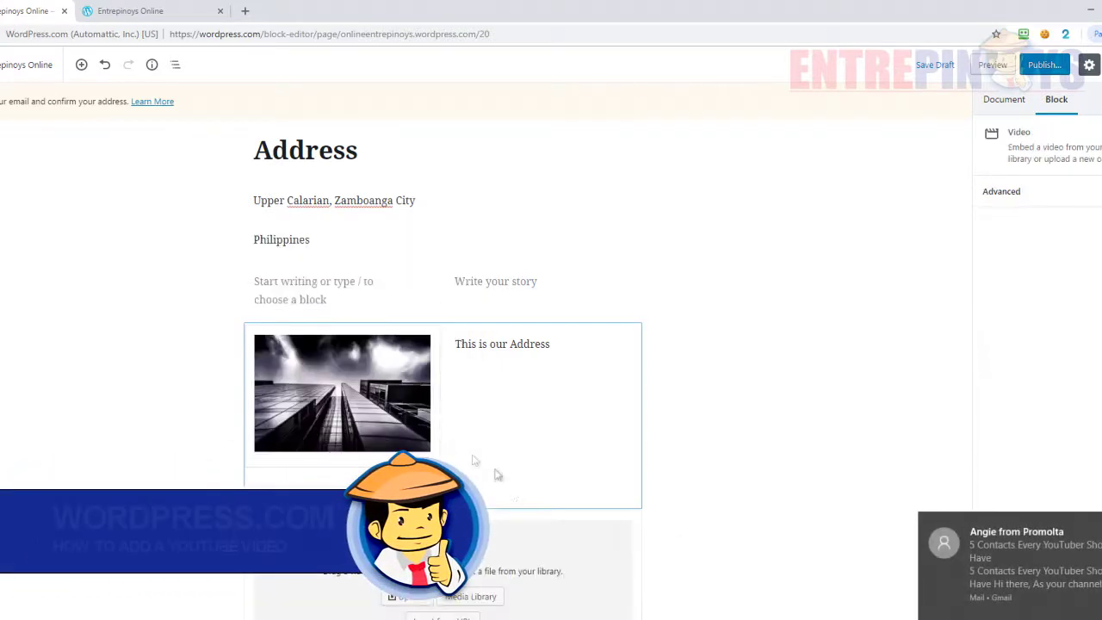
scroll(430, 516, down, 1)
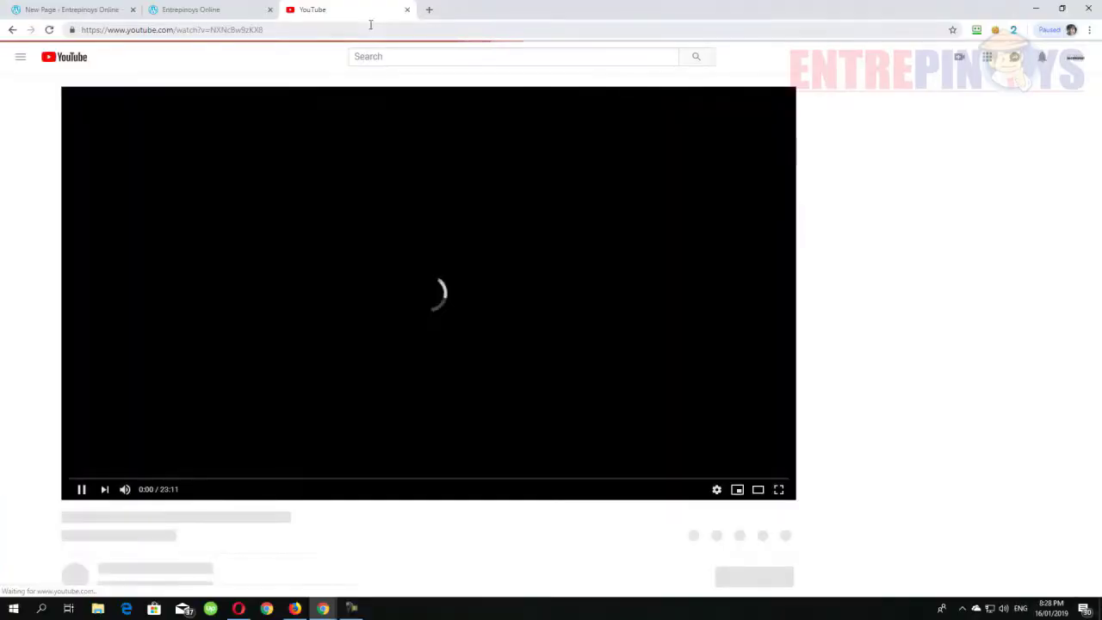
- Paste the TMZ Sports Manny Pacquiao YouTube link into the Video block and embed it
click(368, 30)
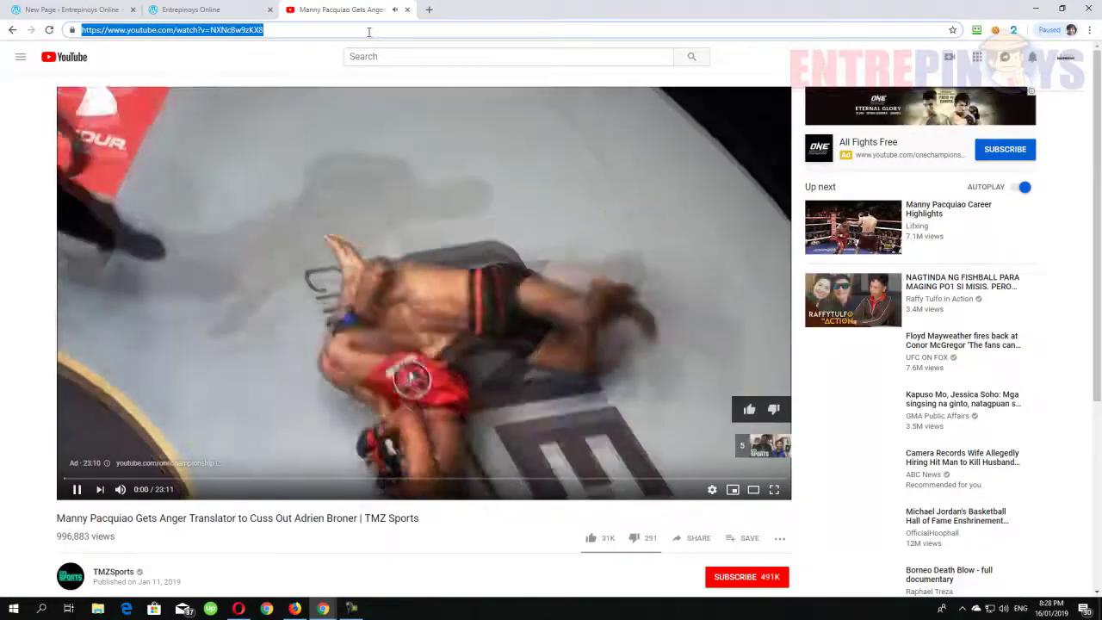
click(406, 9)
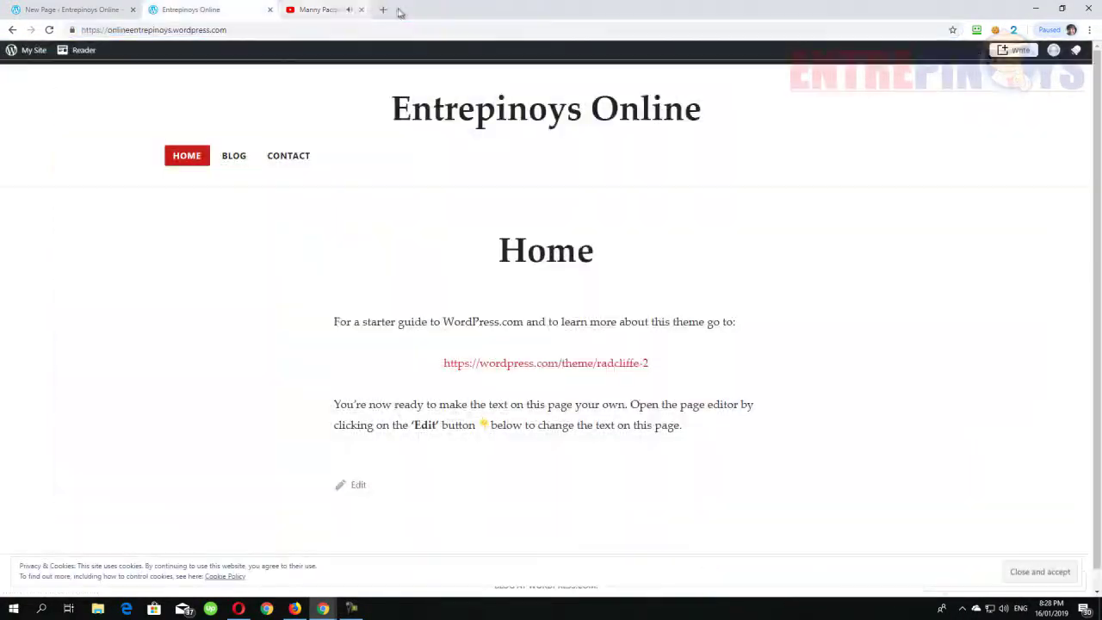
click(102, 8)
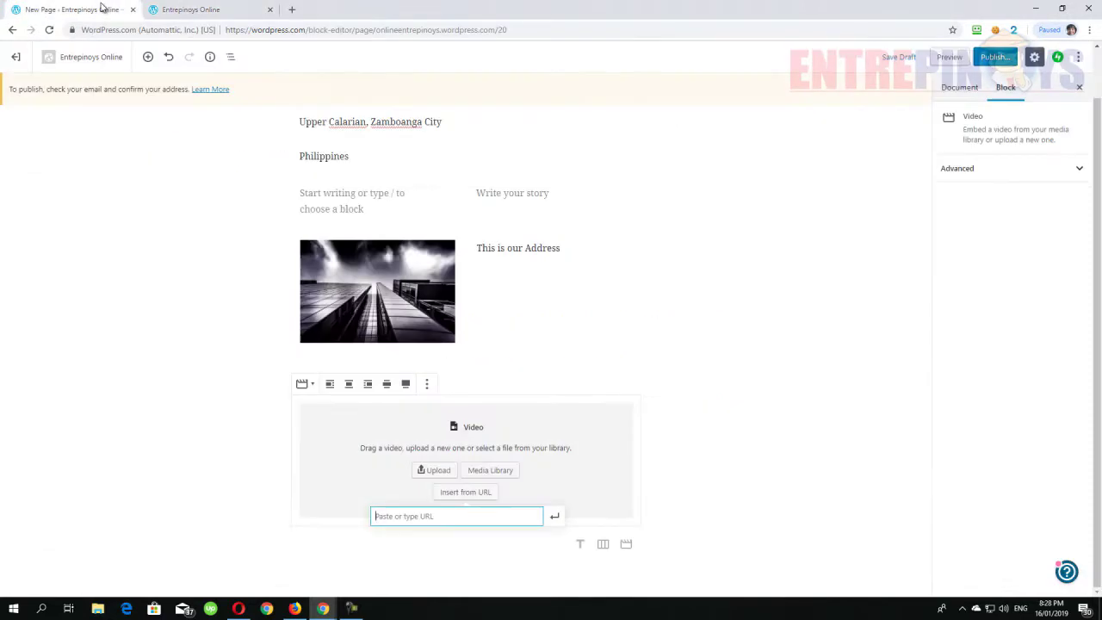
text(https://www.youtube.com/watch?v=NXNc8w9zKX8)
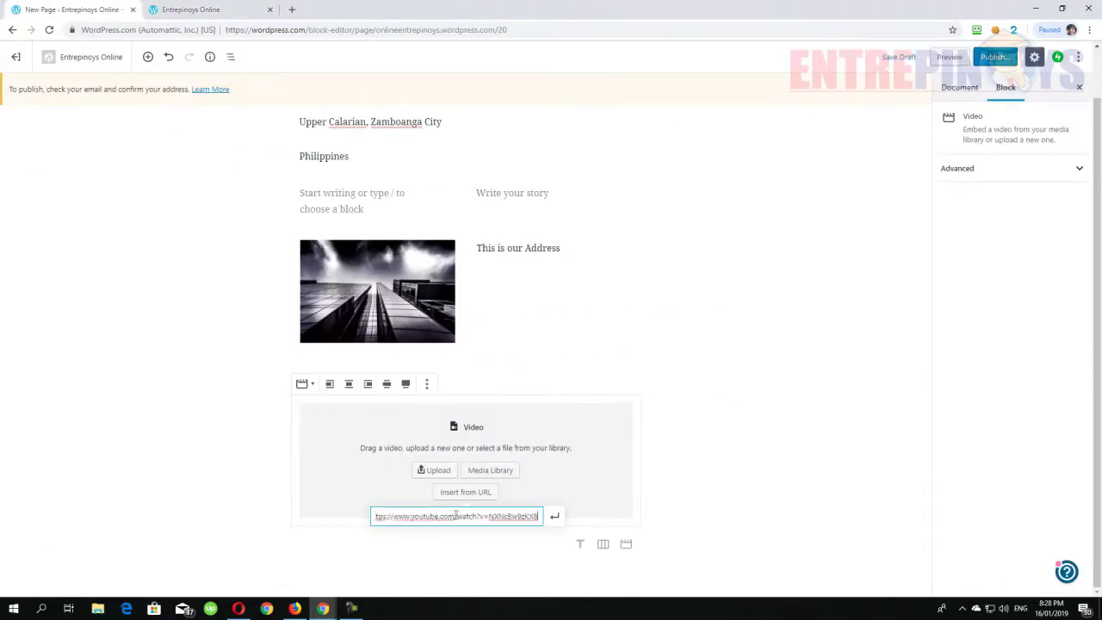
click(555, 517)
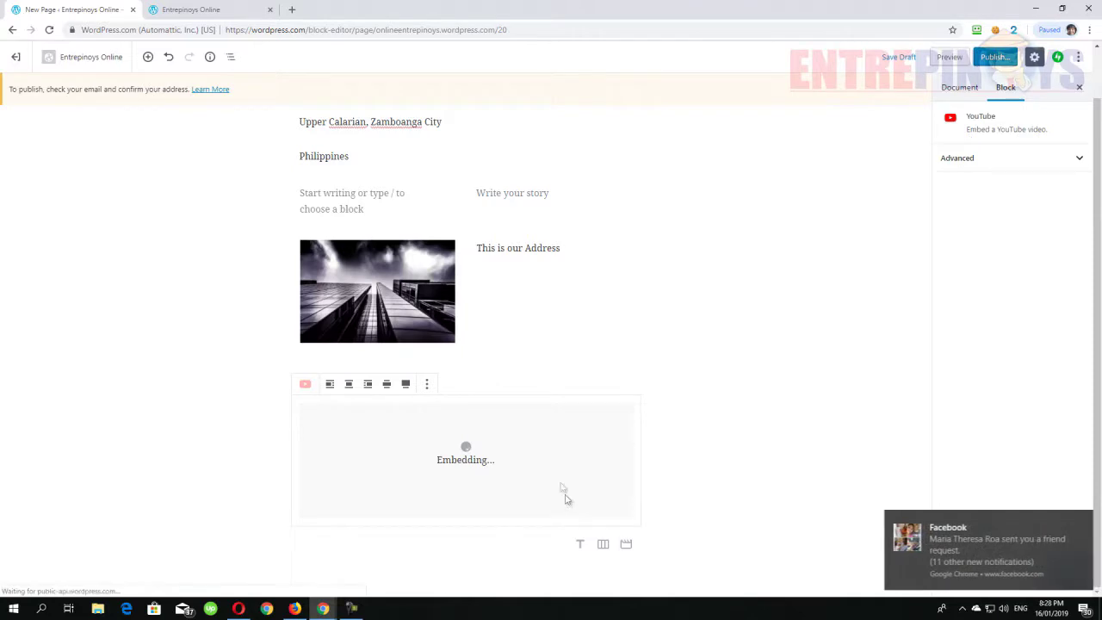
scroll(566, 398, down, 1)
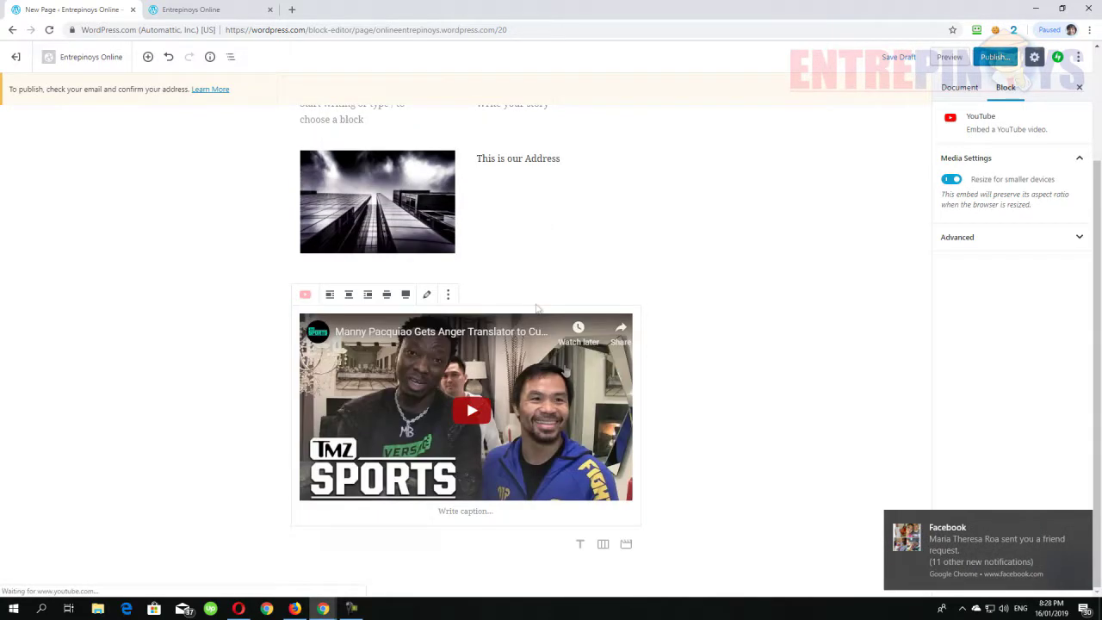
scroll(841, 310, up, 2)
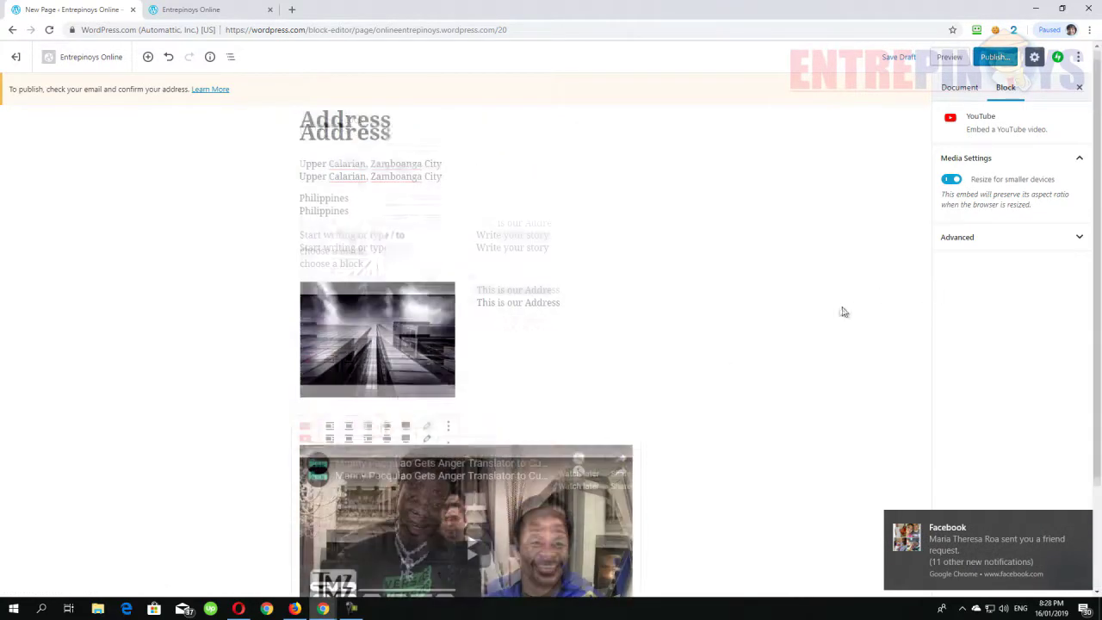
click(997, 60)
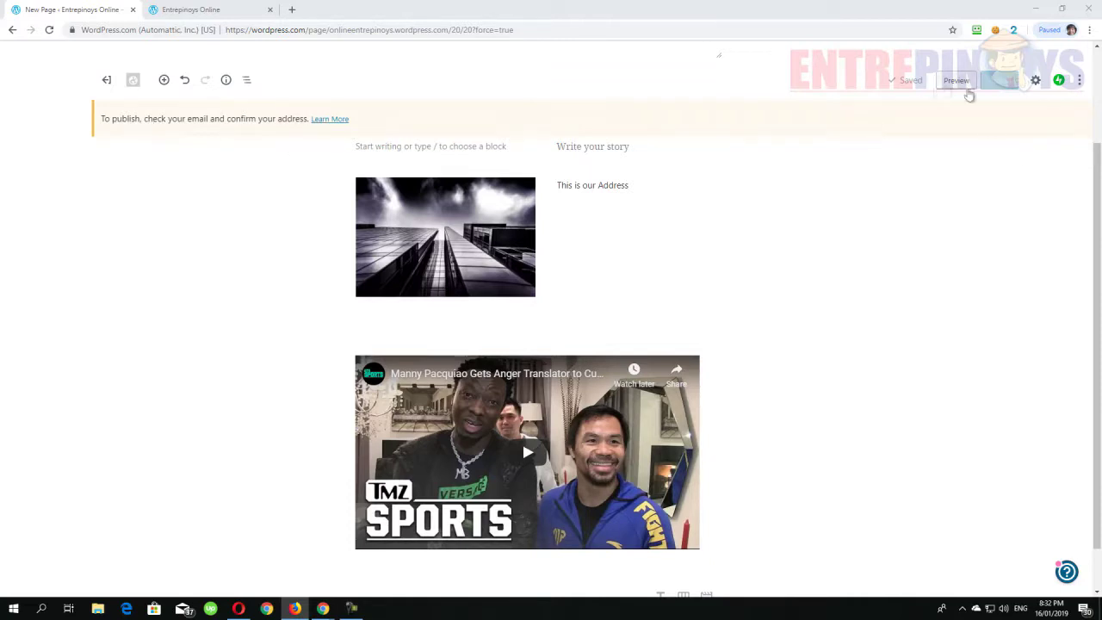
- Reload the editor, publish the Address page, and go back to Site Pages
right_click(256, 216)
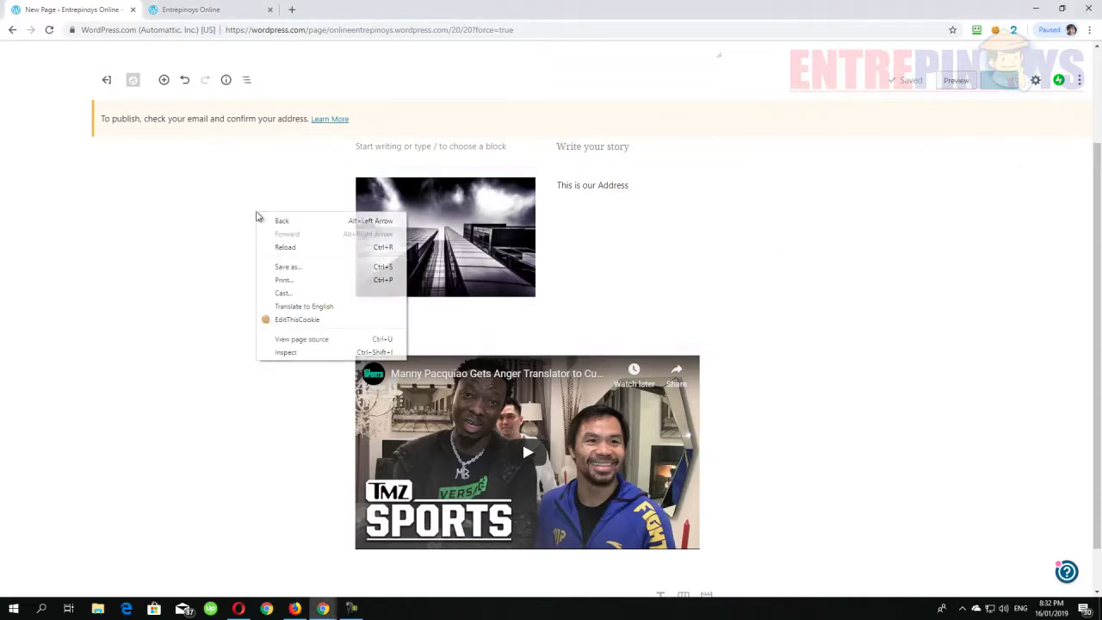
click(284, 247)
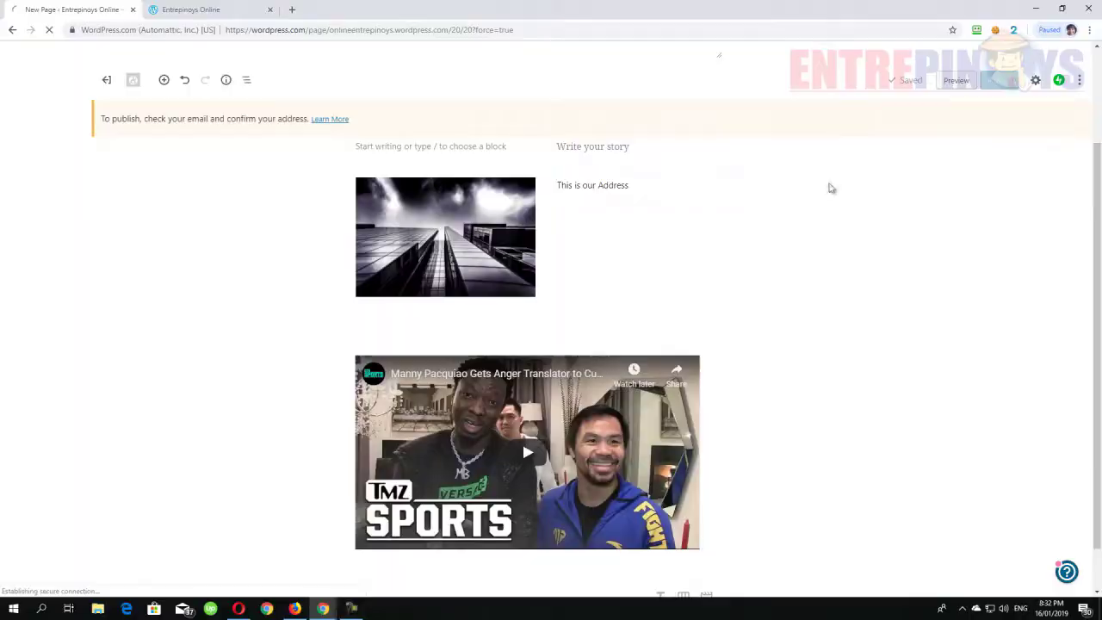
click(999, 62)
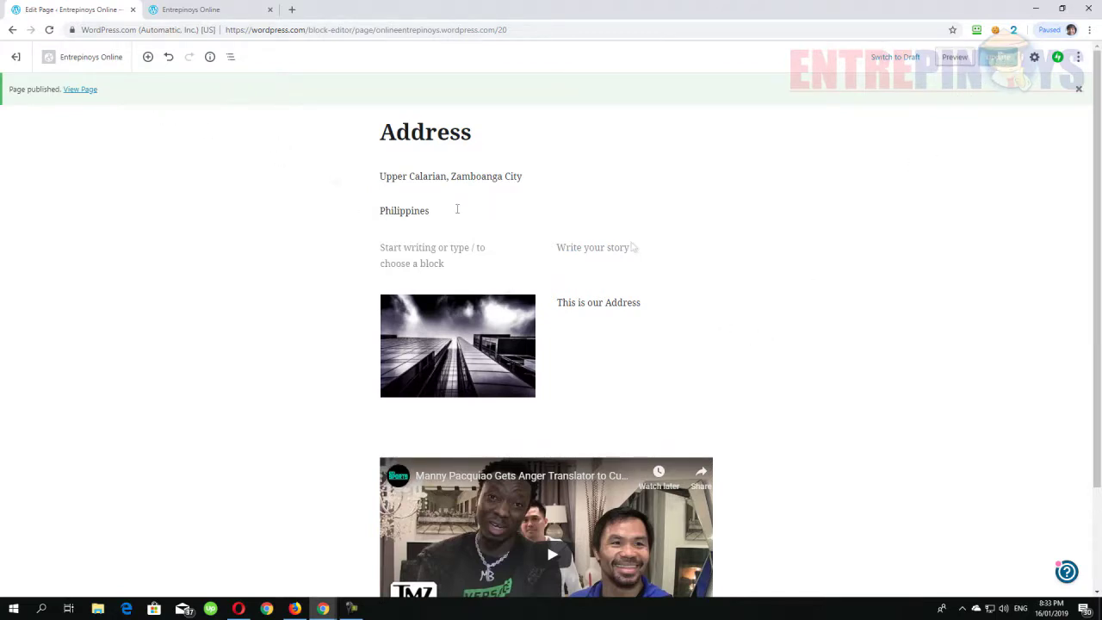
click(1080, 90)
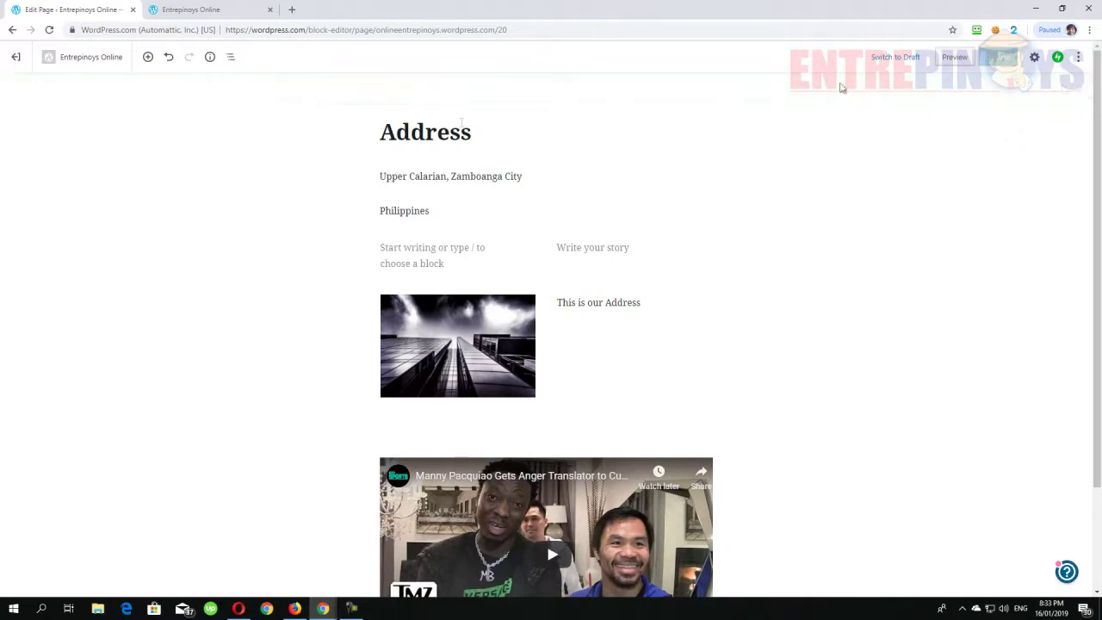
click(16, 58)
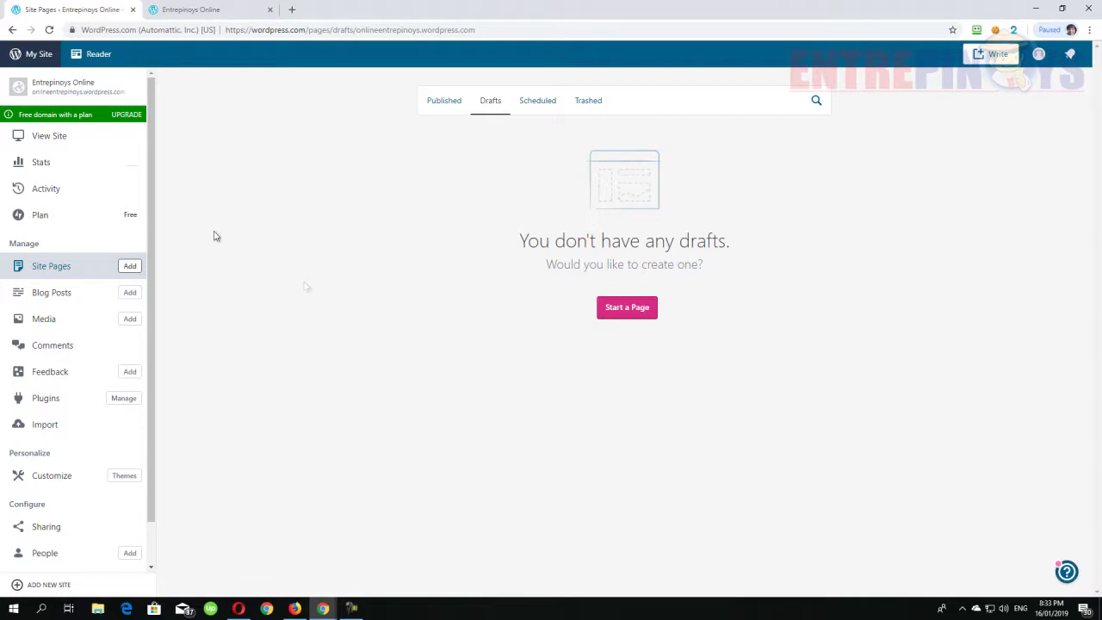
- List the published pages, reload the live site, accept its cookie notice, then return to Site Pages
click(77, 272)
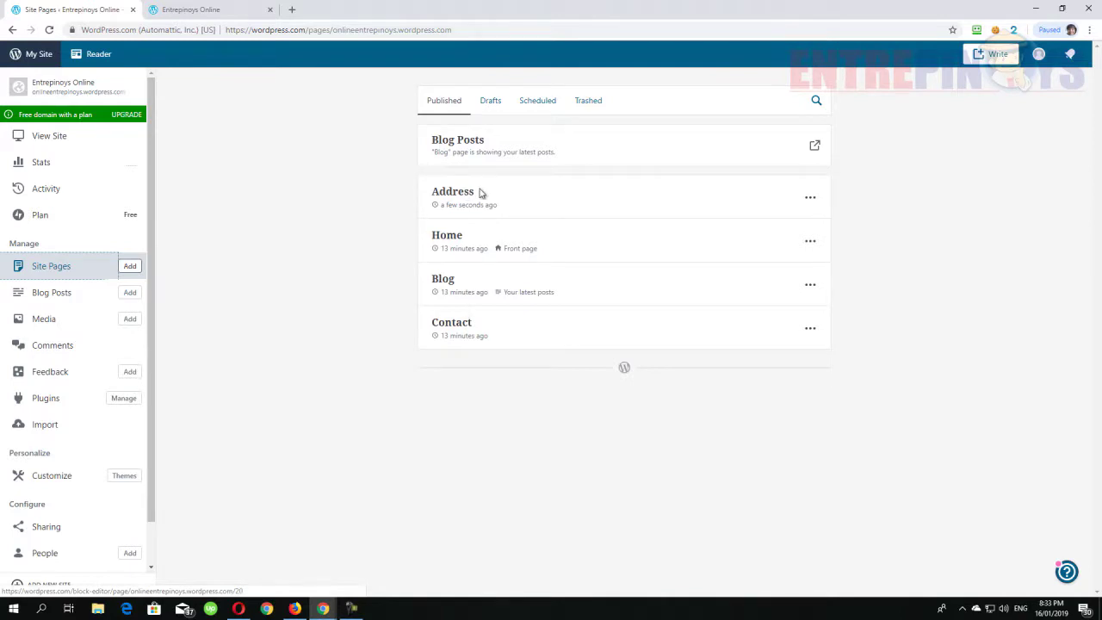
key(ctrl+Tab)
right_click(247, 236)
click(282, 271)
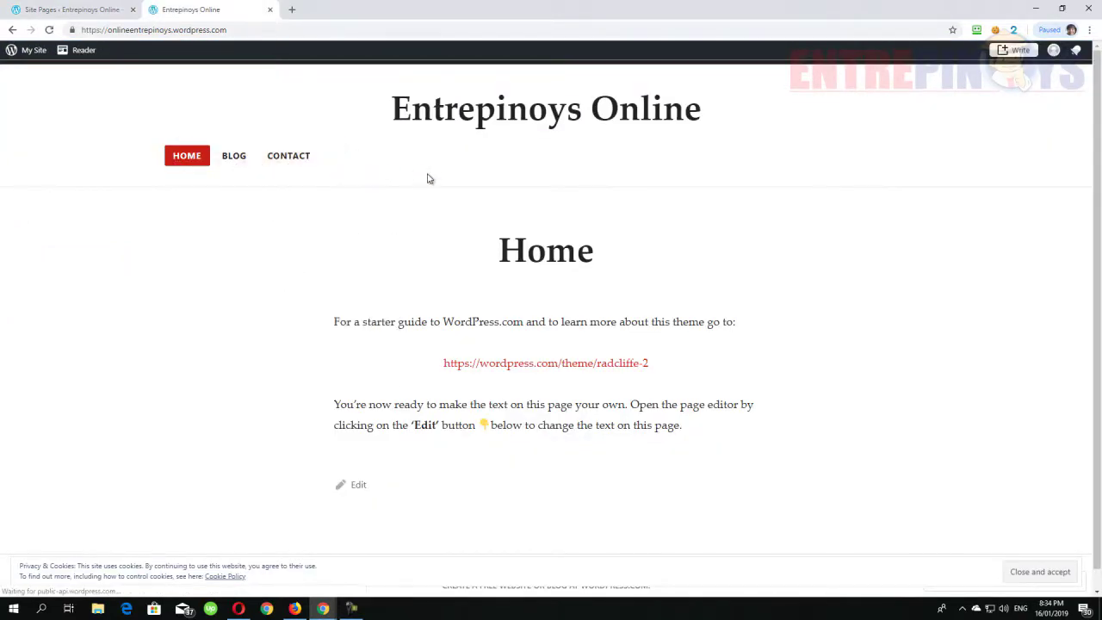
click(1066, 578)
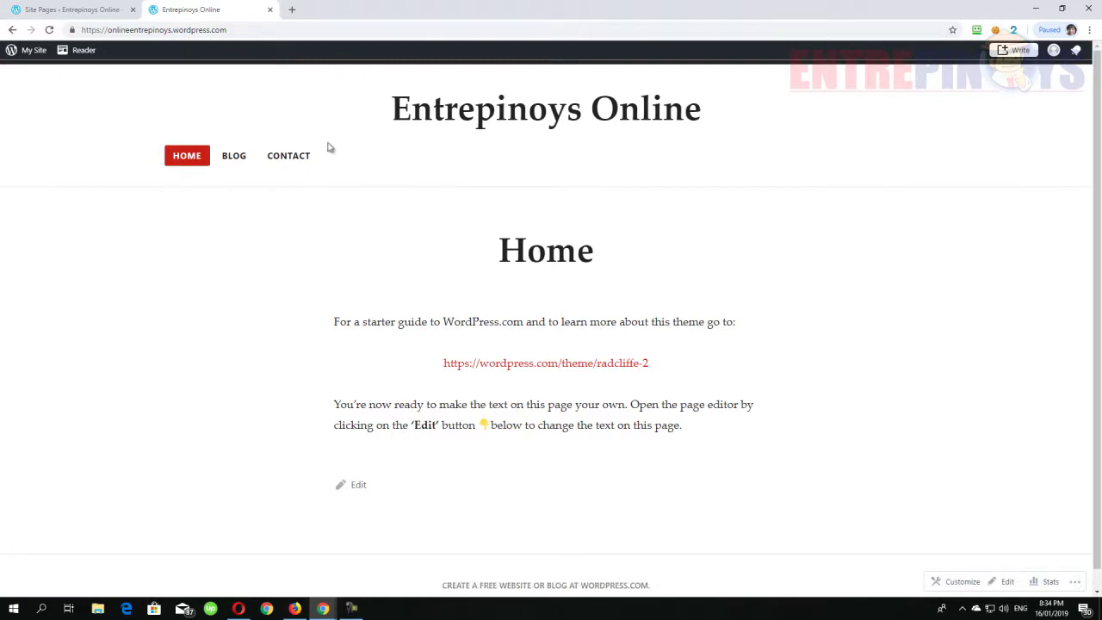
click(77, 9)
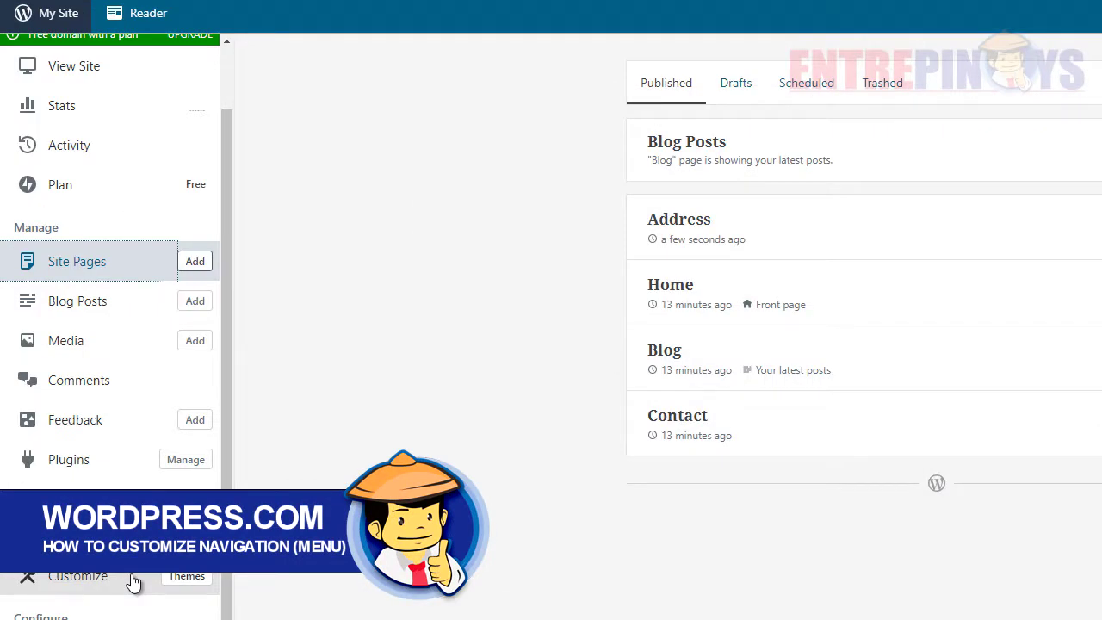
- Open the Primary menu in the site Customizer, skipping the welcome tour
click(134, 583)
click(135, 264)
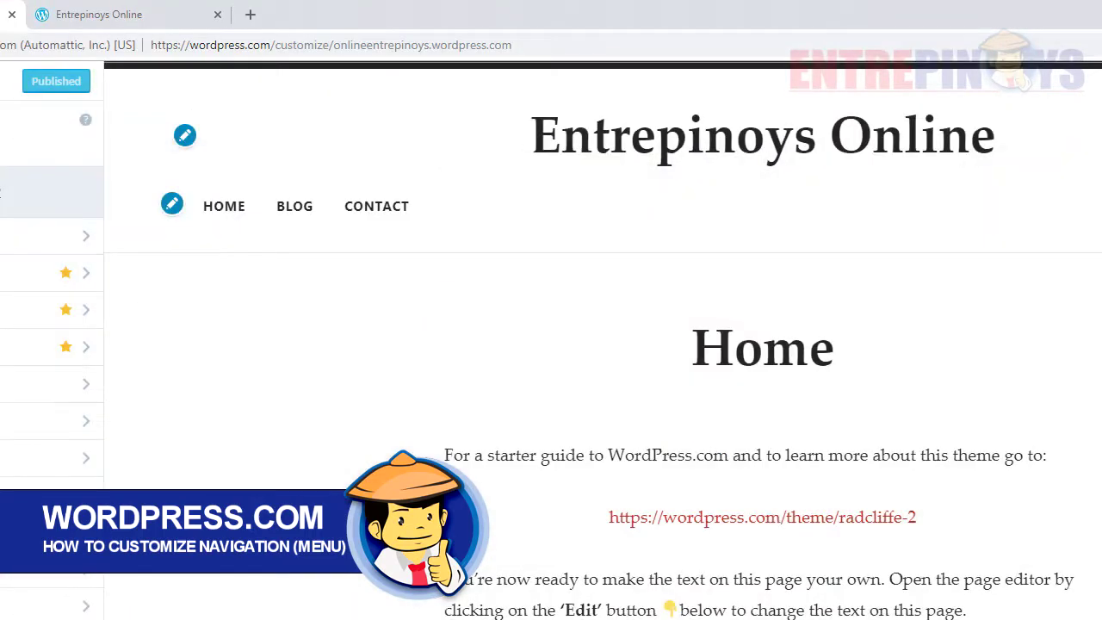
click(91, 465)
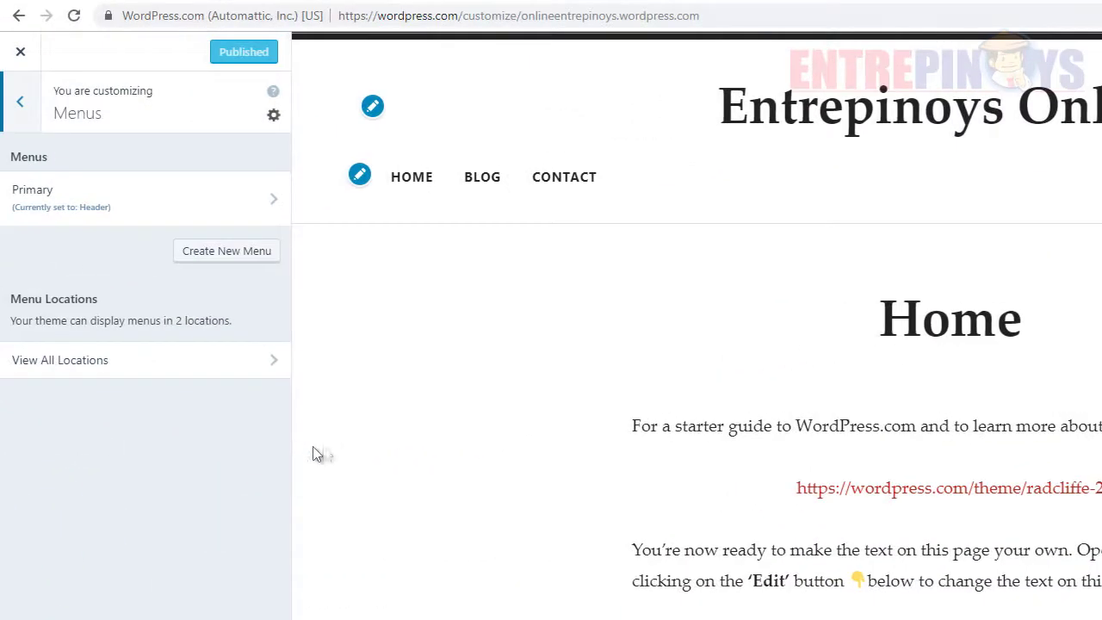
click(254, 207)
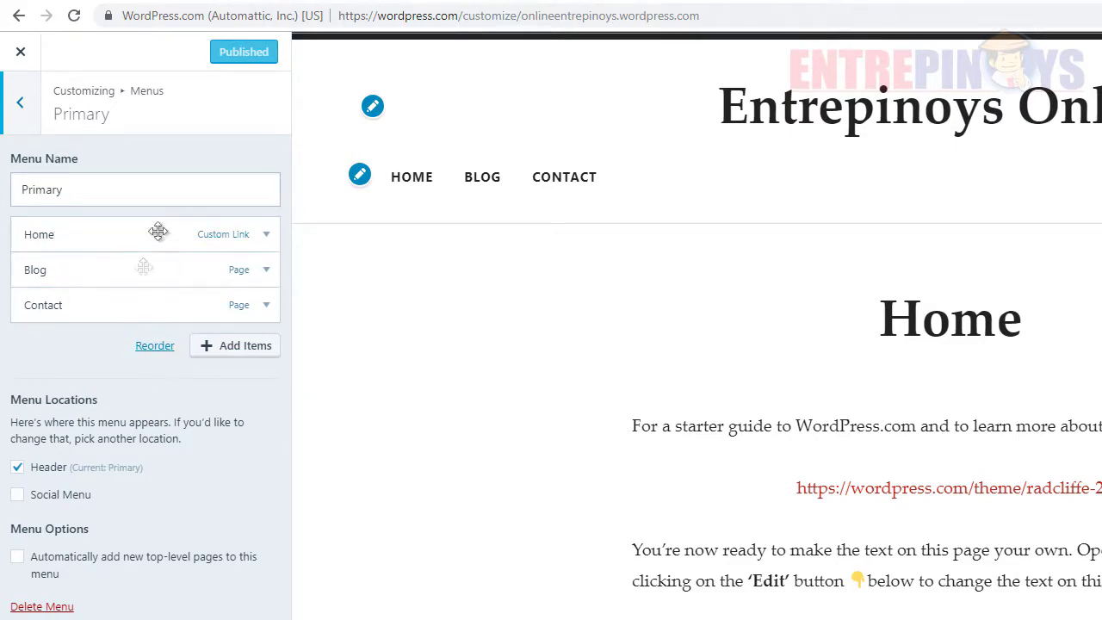
- Add the Address page to the Primary menu and publish the change
click(245, 351)
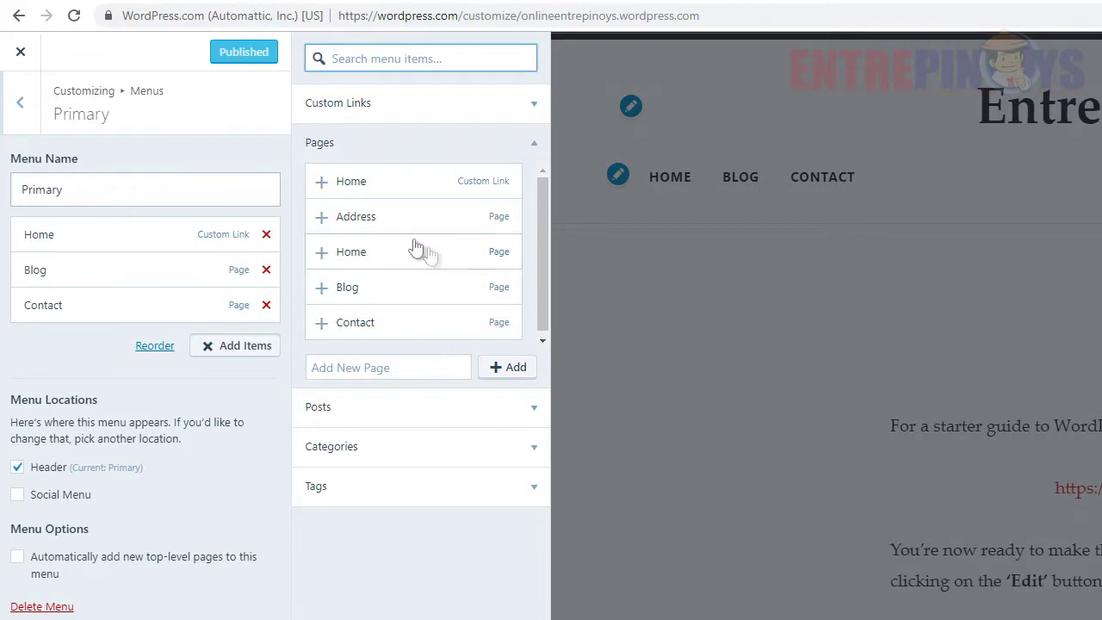
click(385, 223)
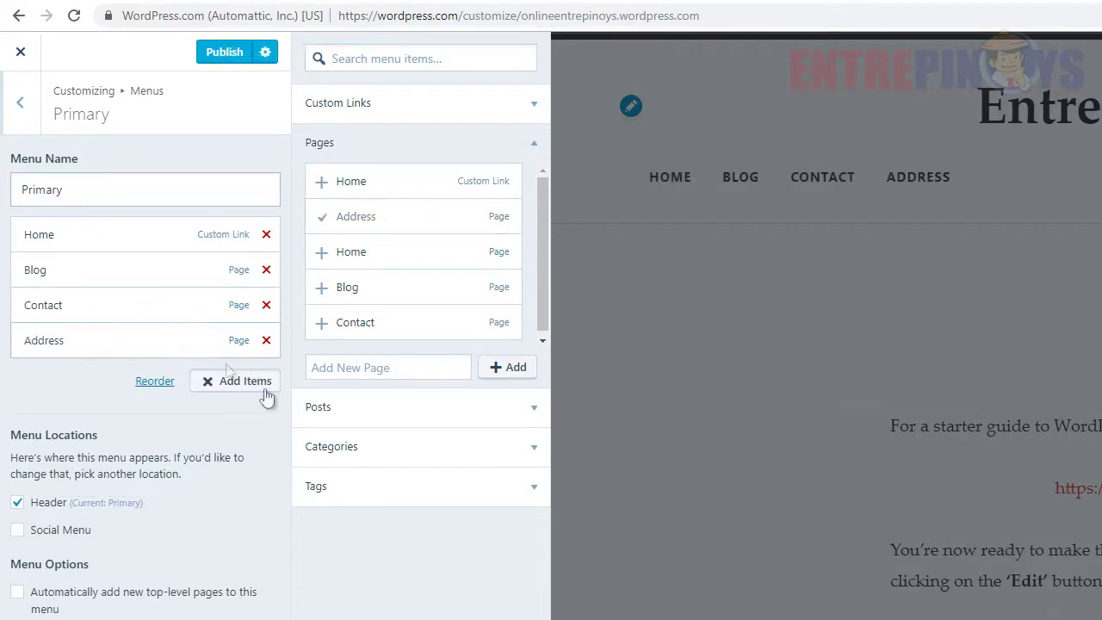
click(225, 53)
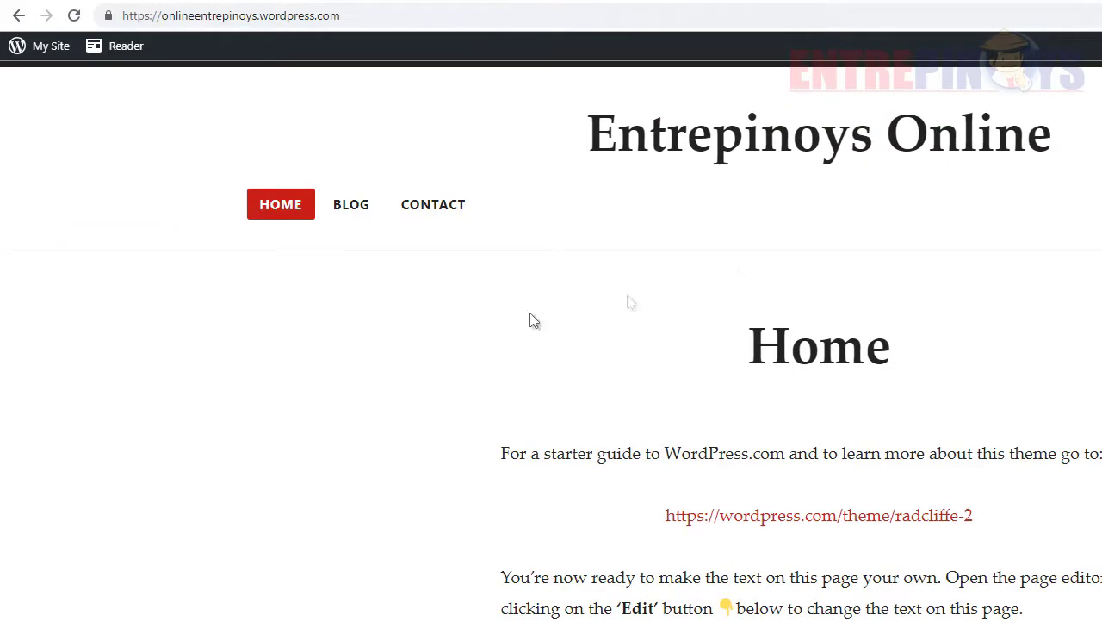
- Reload the live site, visit the new Address menu item, then go back to Home
right_click(417, 322)
click(488, 378)
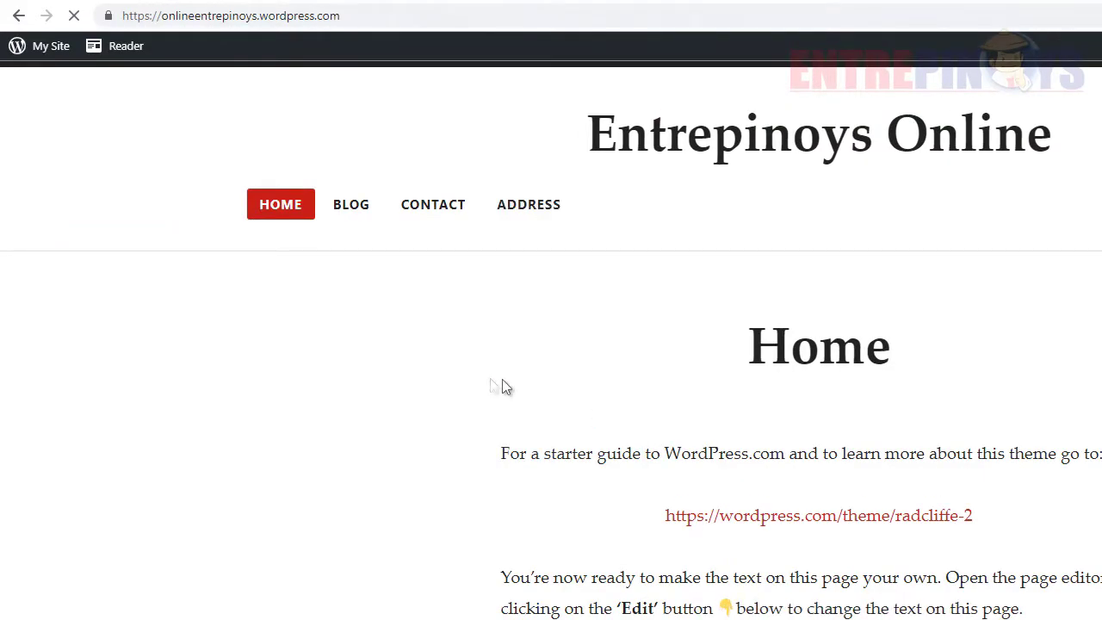
click(527, 208)
scroll(319, 302, down, 3)
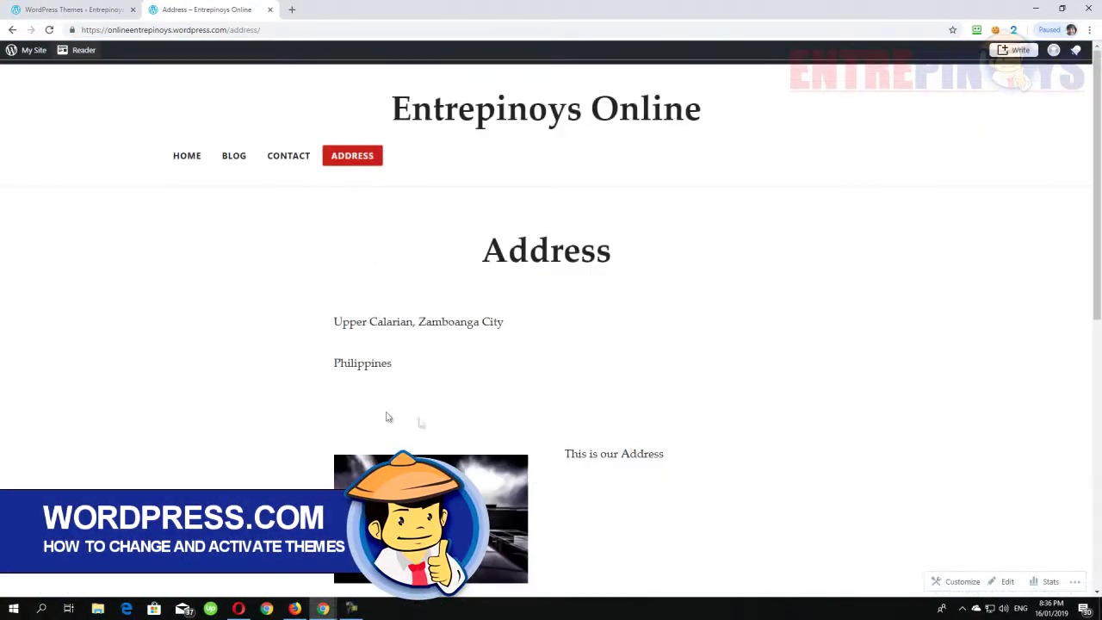
click(193, 158)
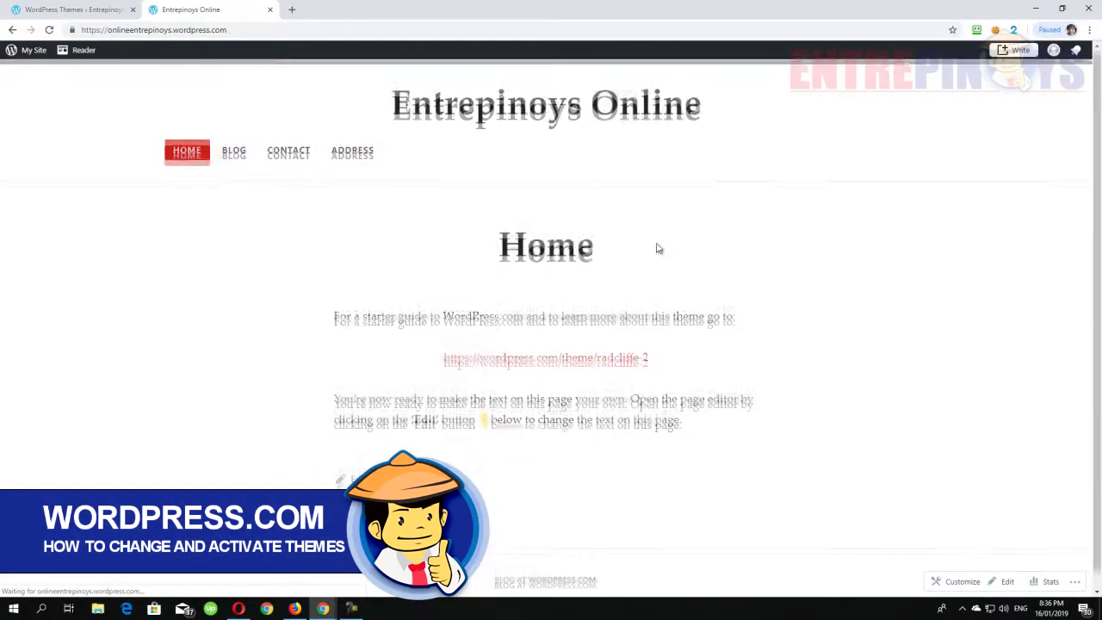
click(70, 8)
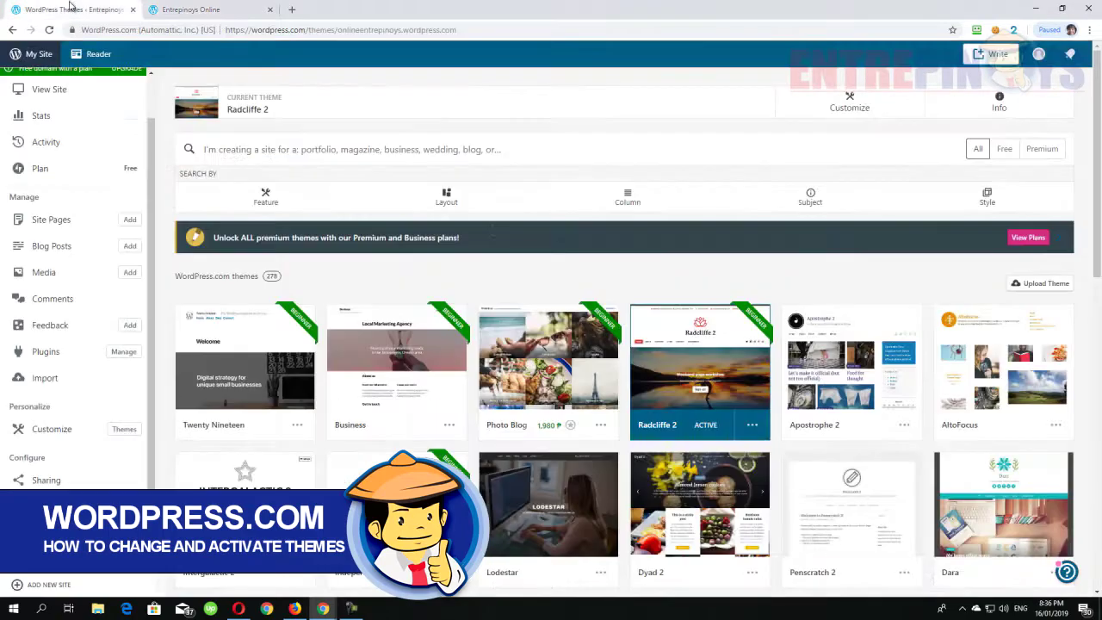
scroll(603, 327, down, 3)
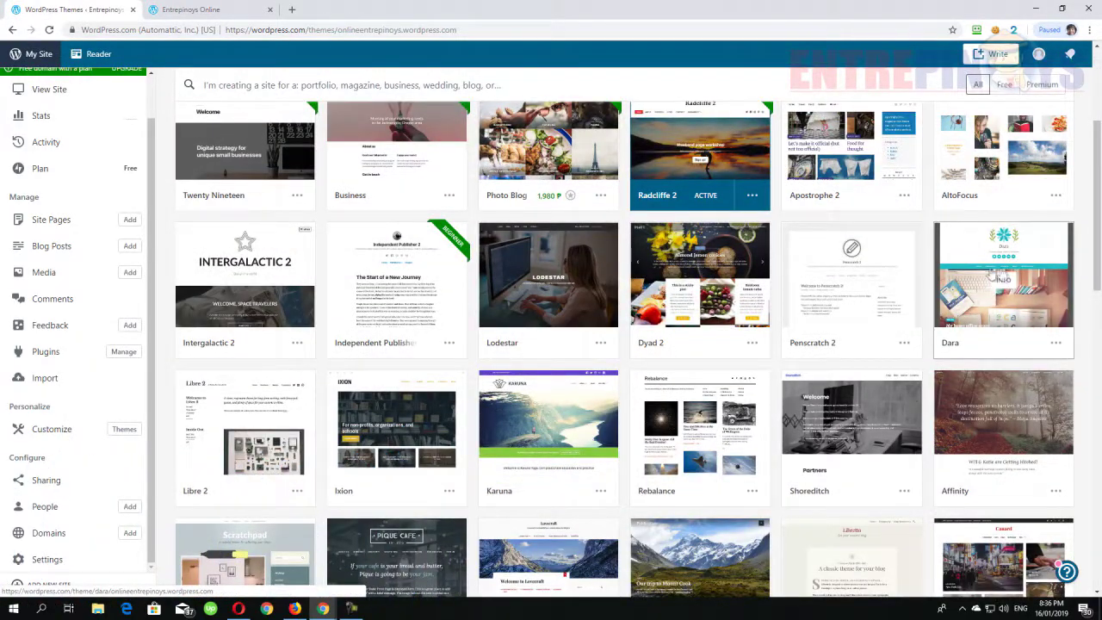
scroll(931, 325, down, 2)
scroll(291, 451, down, 2)
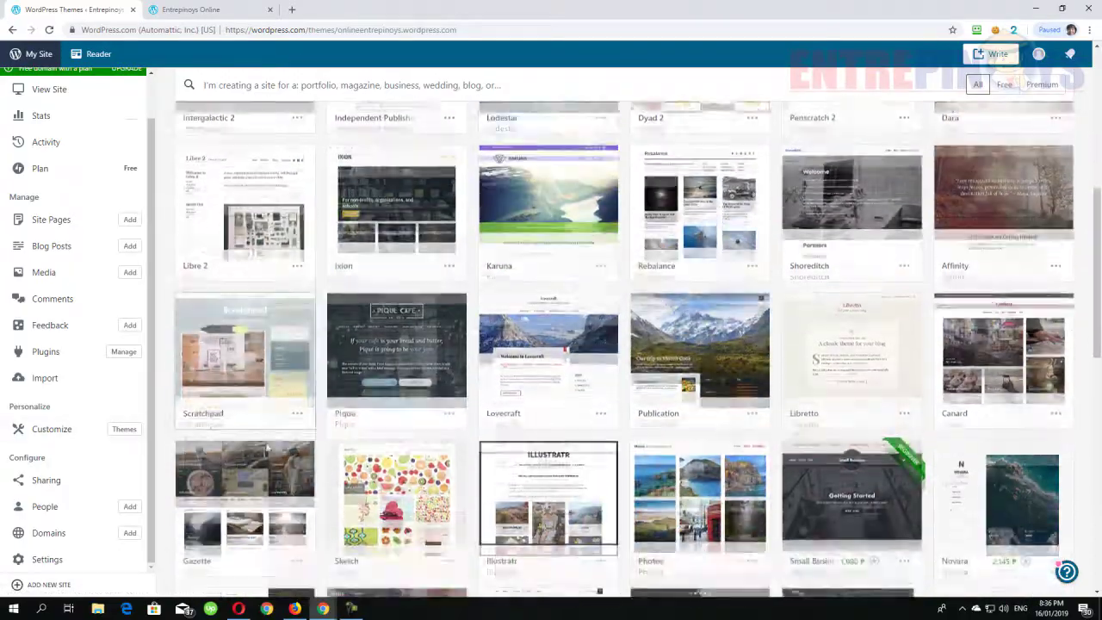
scroll(586, 438, down, 1)
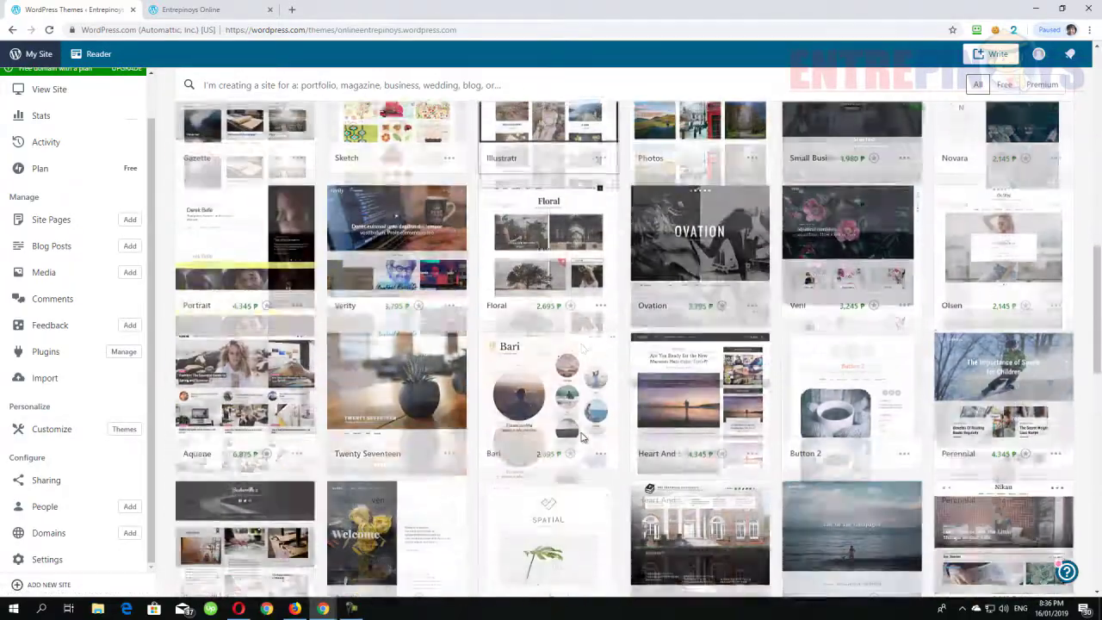
scroll(491, 354, up, 1)
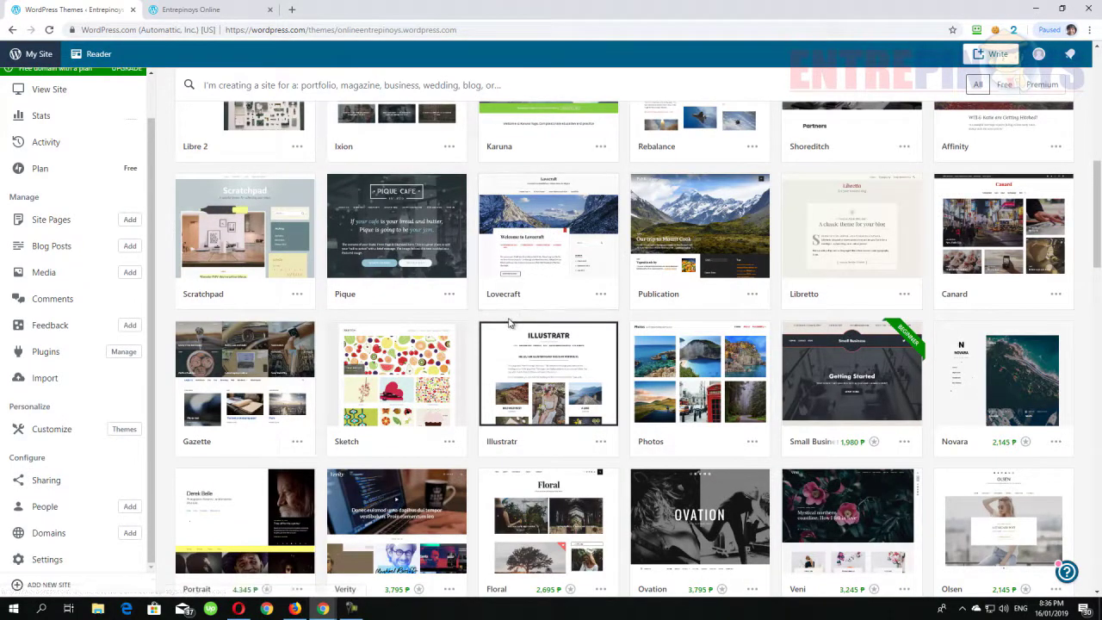
- Open the Lovecraft theme details and activate it for Entrepinoys Online
click(525, 211)
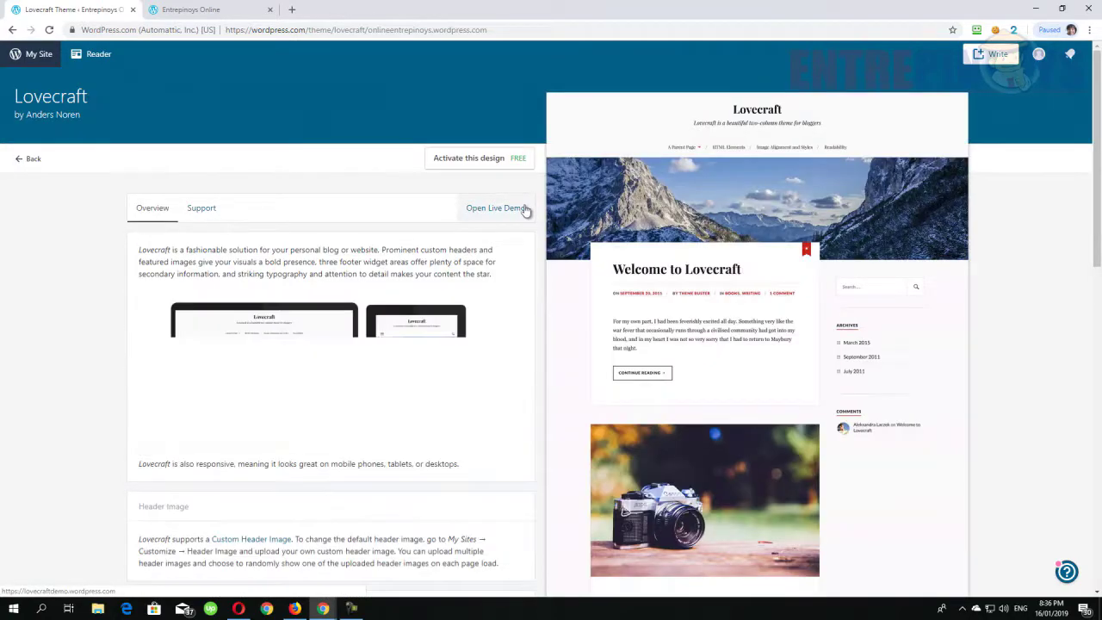
scroll(557, 348, down, 5)
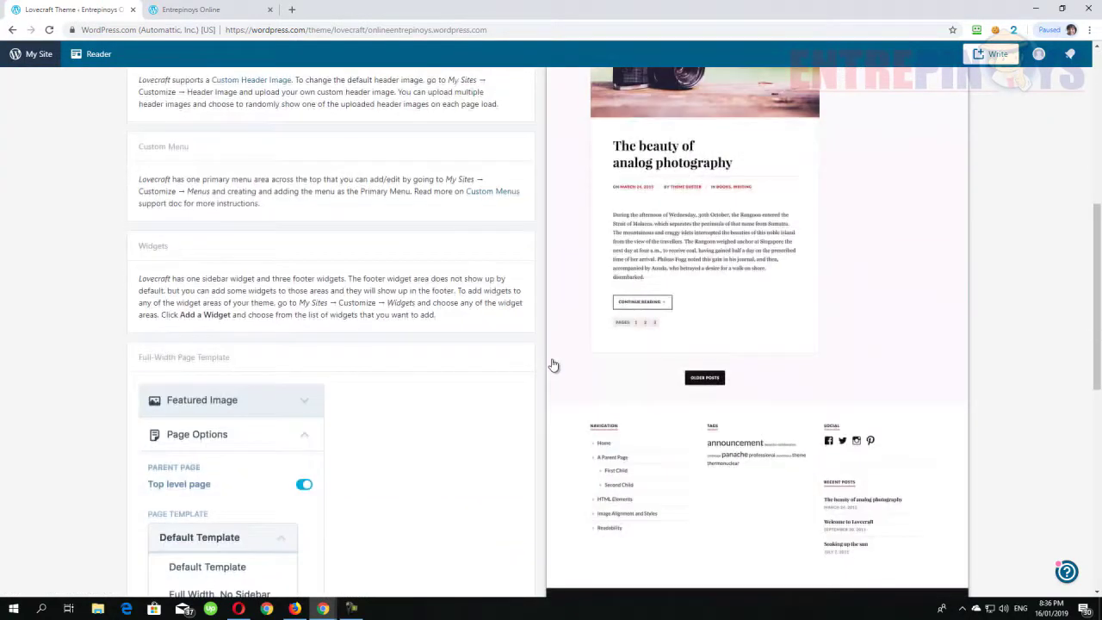
scroll(527, 405, up, 5)
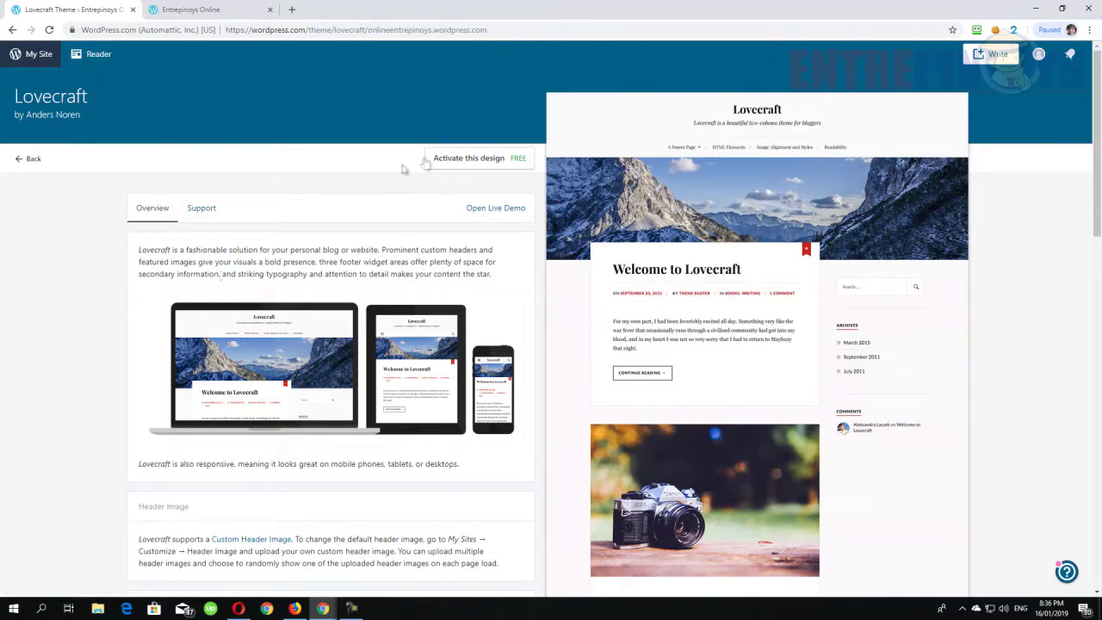
click(488, 167)
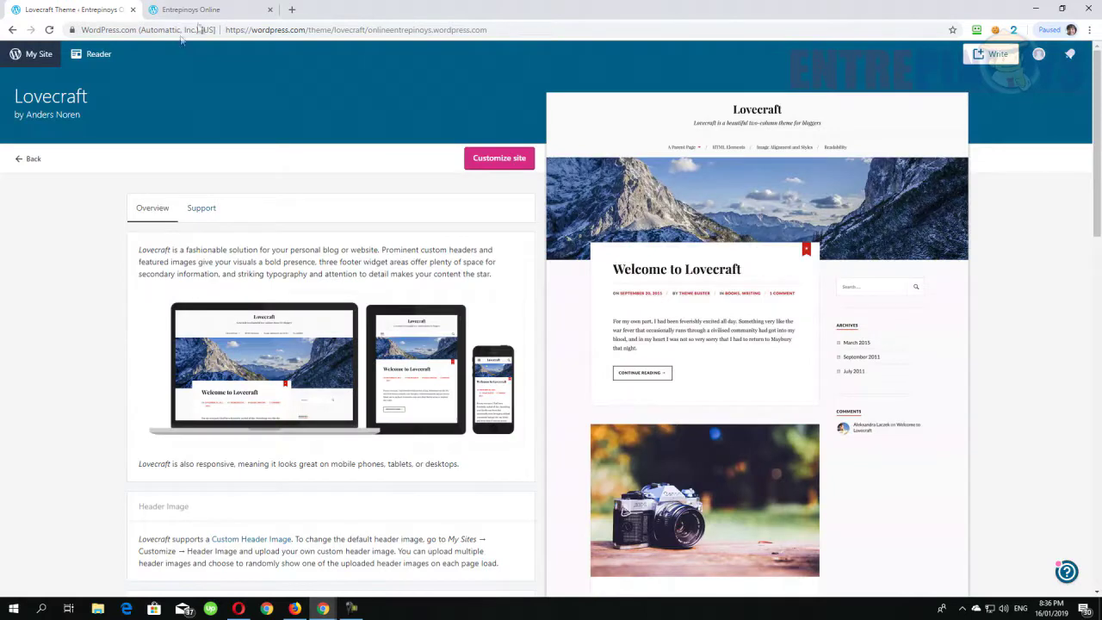
- Reload the live site in the Lovecraft design and open its Blog page showing 'The Journey Begins'
click(194, 10)
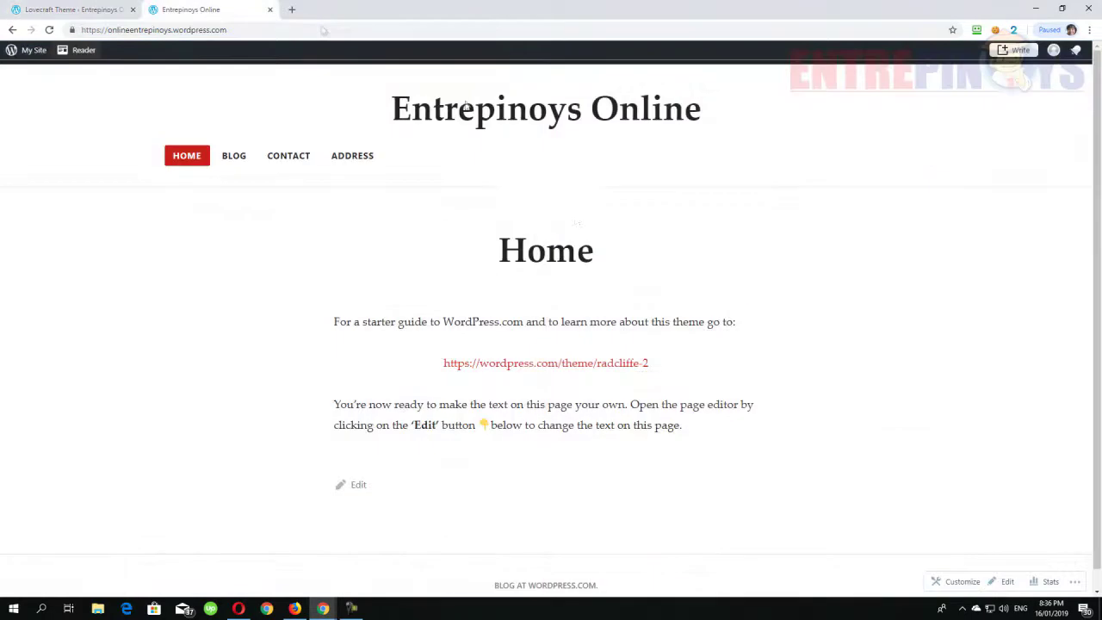
right_click(687, 207)
click(746, 241)
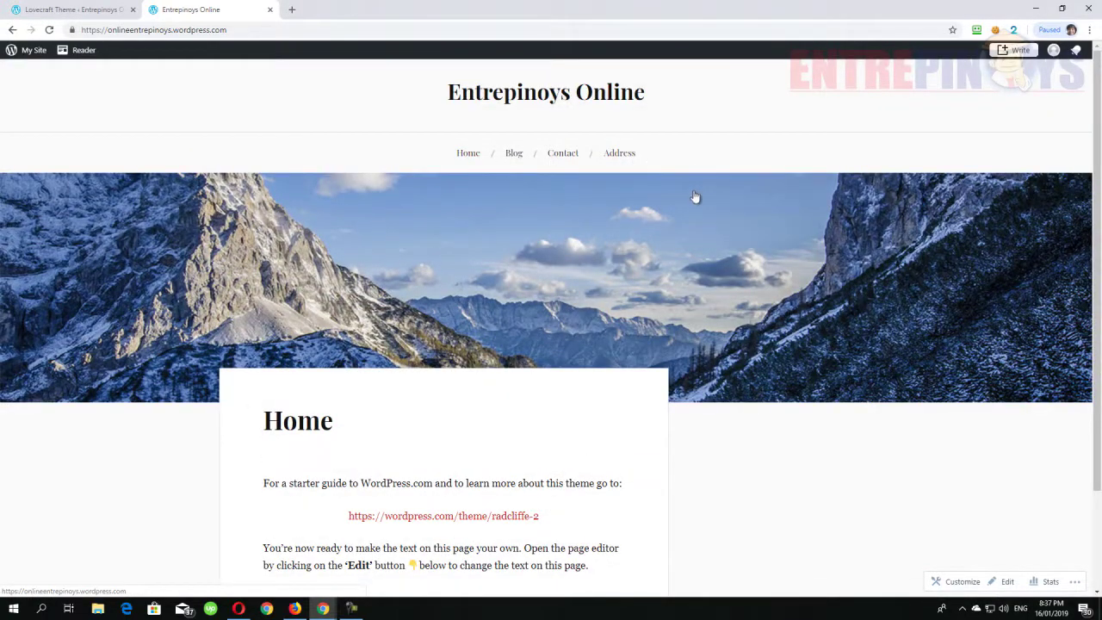
scroll(511, 287, down, 3)
scroll(551, 325, up, 3)
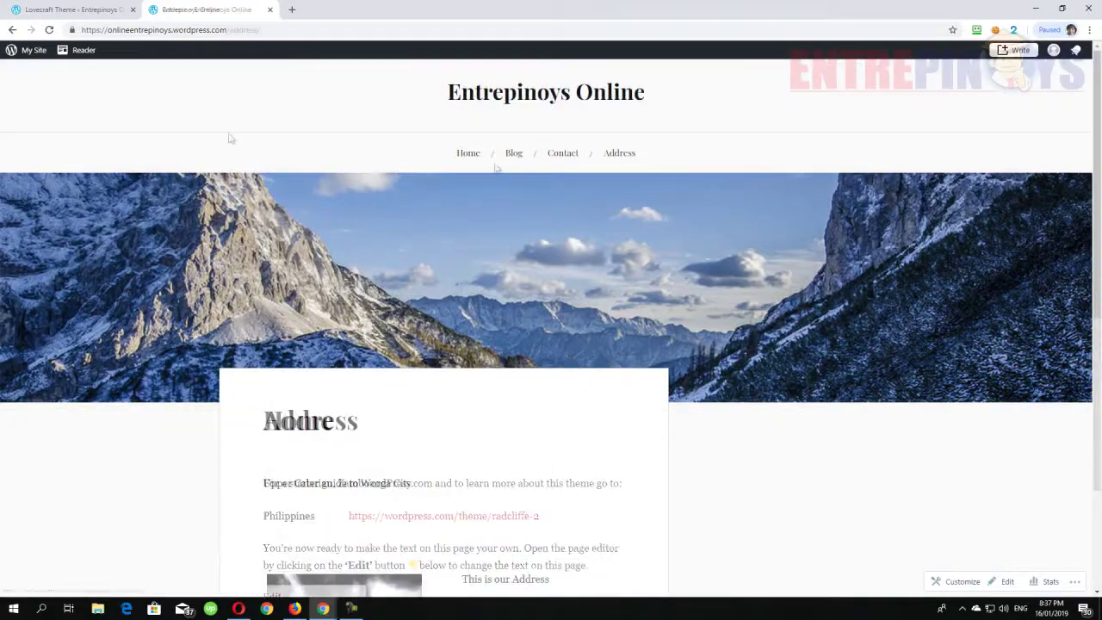
click(516, 155)
scroll(674, 239, down, 1)
scroll(674, 240, down, 5)
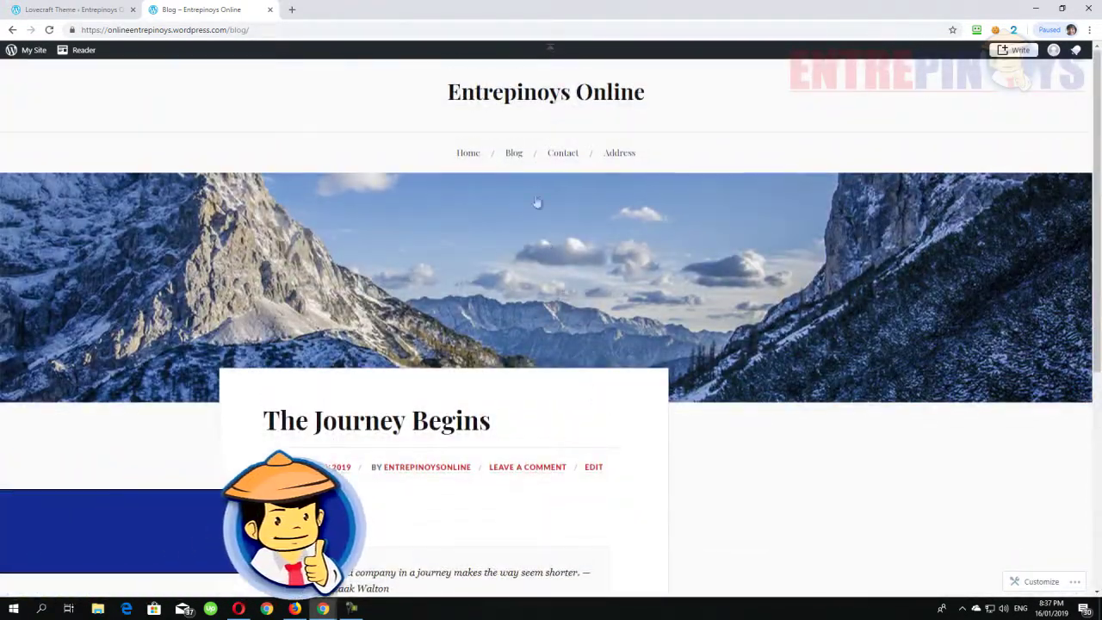
- Scroll the live Blog page and switch between browser tabs toward the site's Stats dashboard
scroll(511, 207, down, 3)
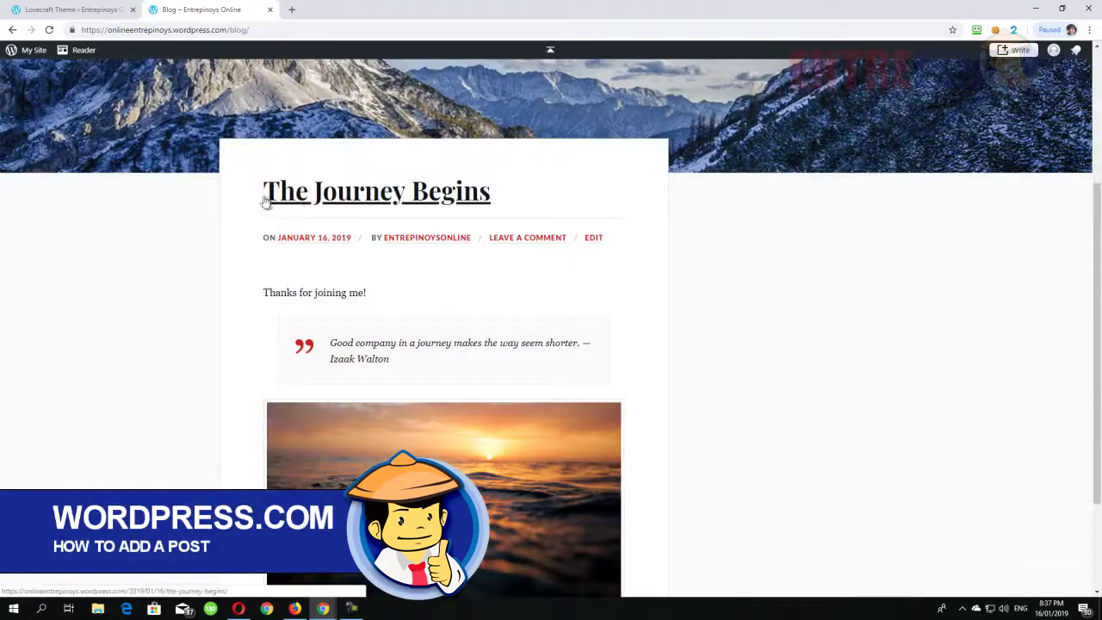
scroll(344, 317, down, 2)
scroll(344, 317, up, 5)
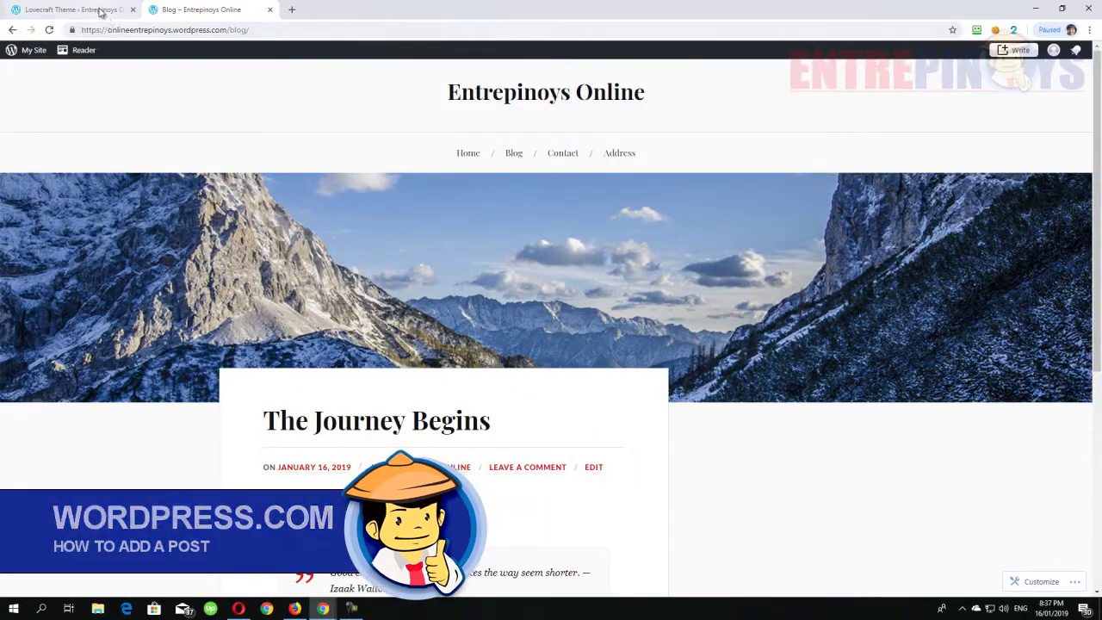
click(73, 9)
click(185, 9)
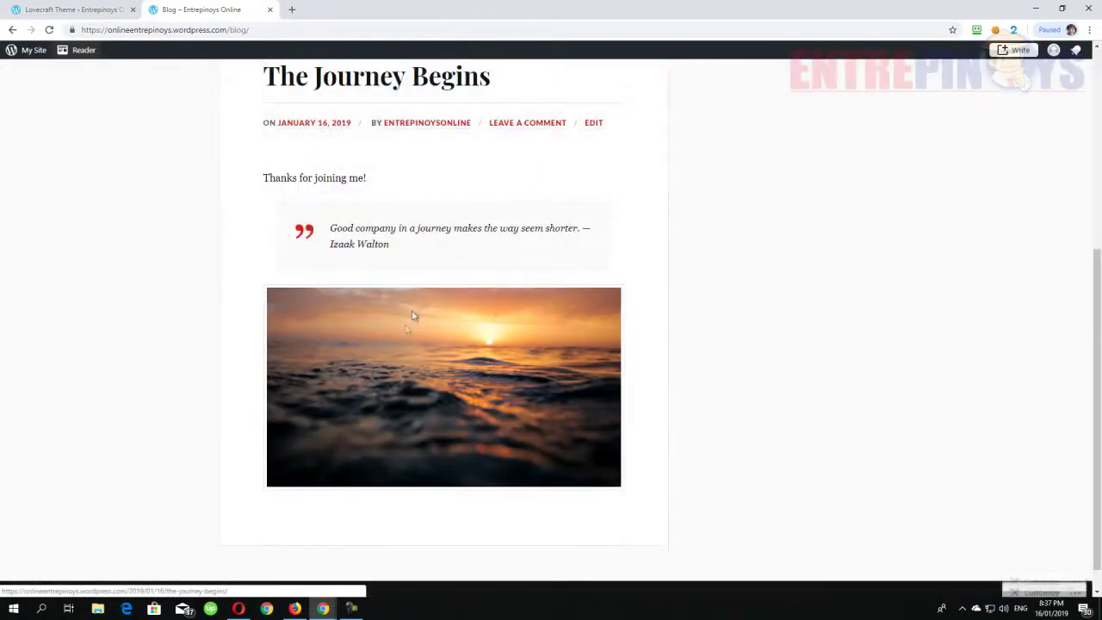
scroll(412, 316, down, 1)
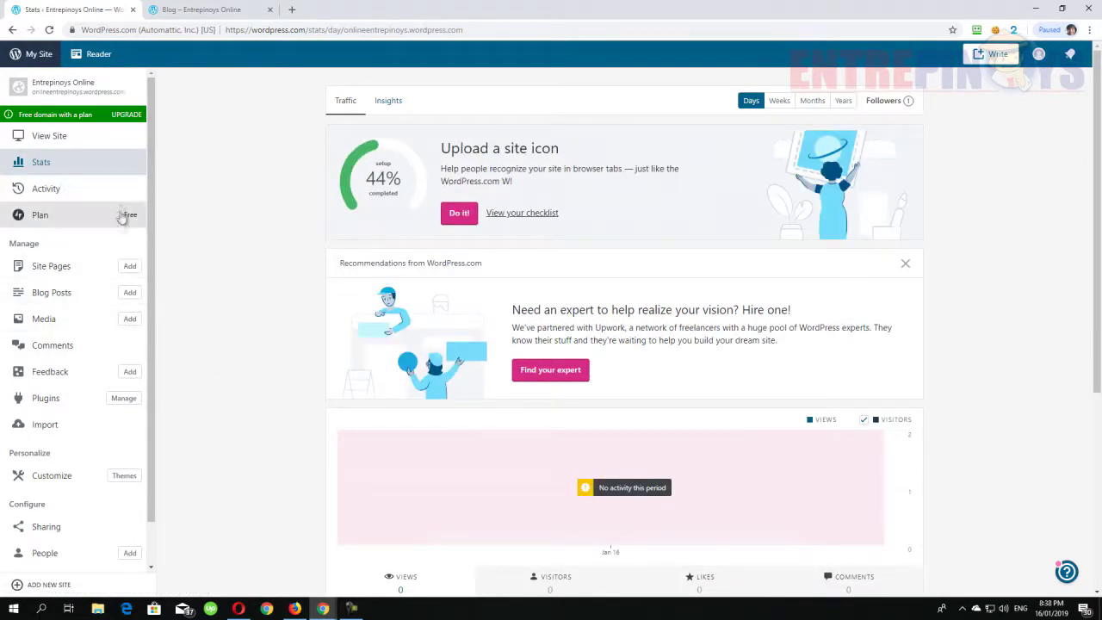
- Start a new blog post titled 'My Life Story'
click(129, 294)
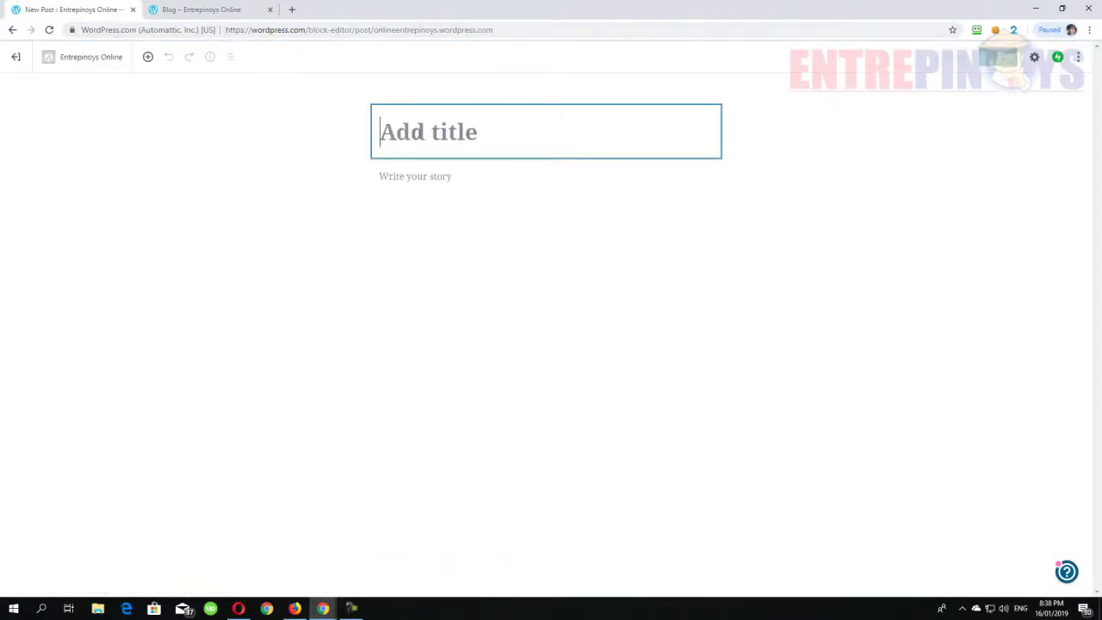
text(My)
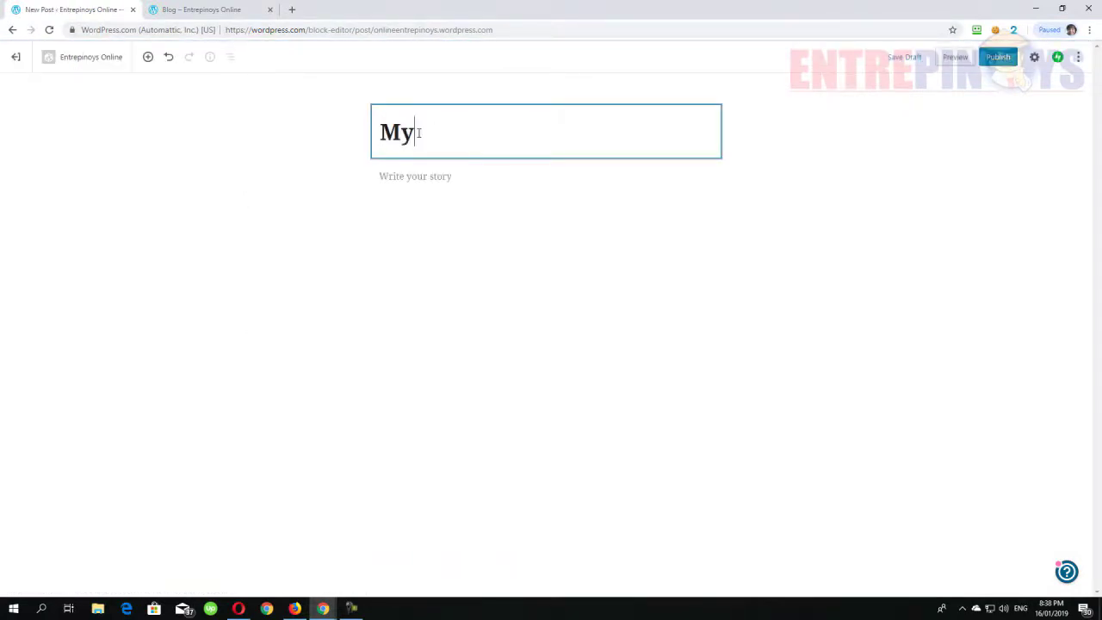
text( Life Story)
click(402, 176)
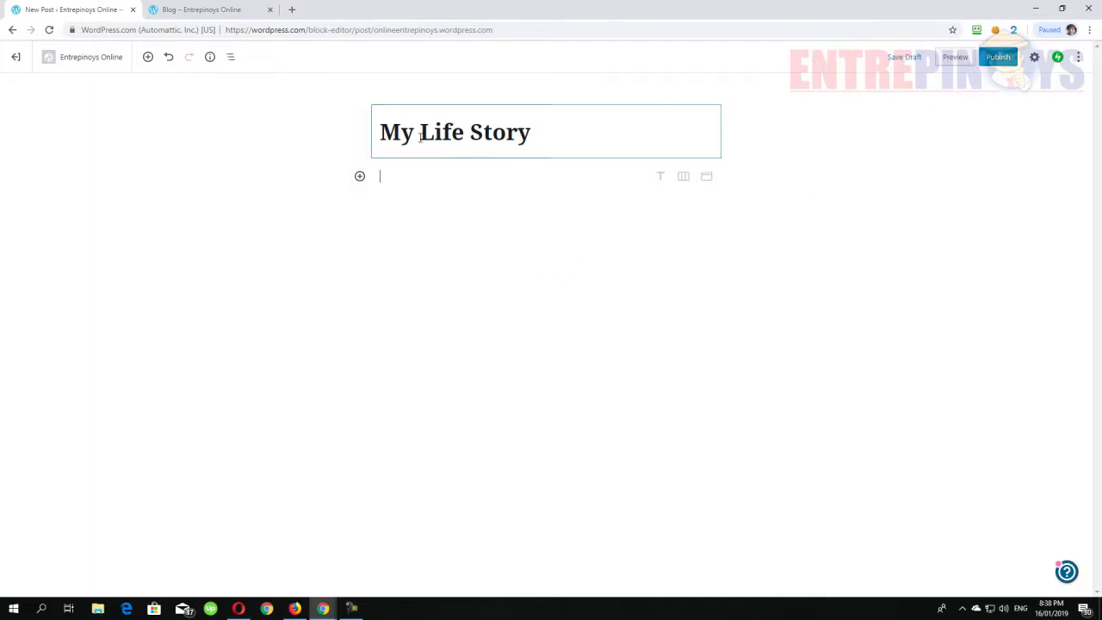
- Convert the body block back to Paragraph and type 'This is my life story. This'
click(660, 177)
click(386, 151)
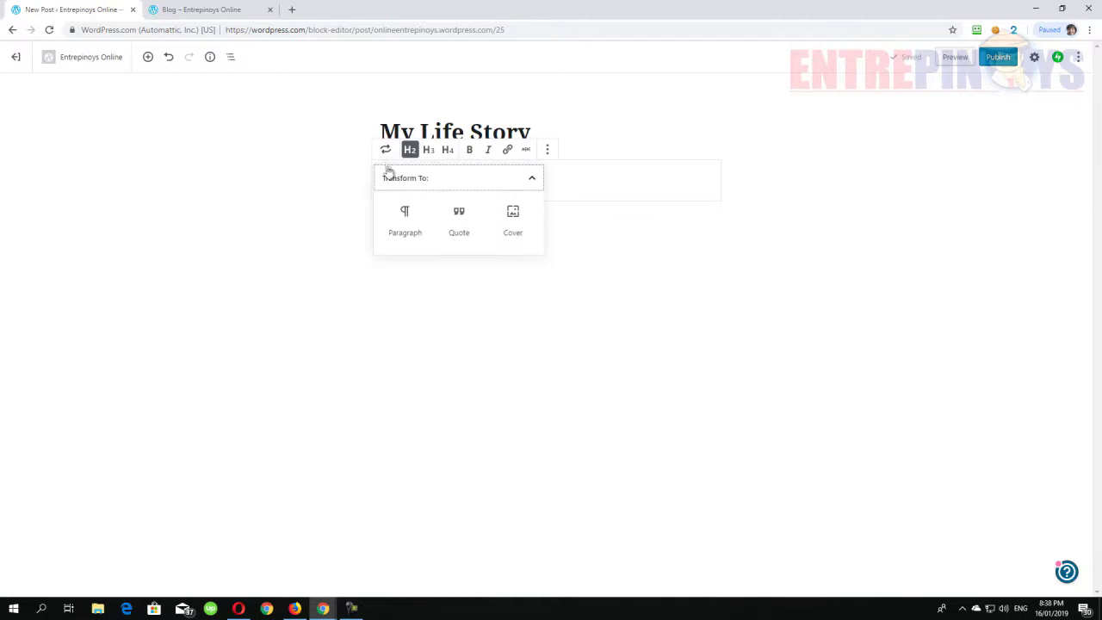
click(404, 226)
click(398, 182)
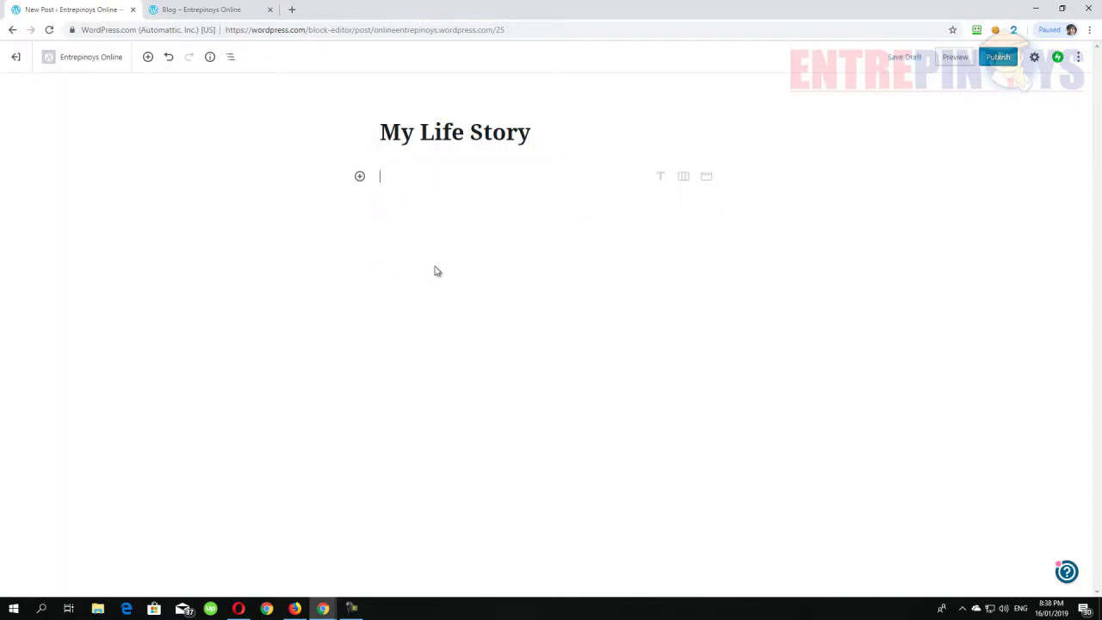
text(This is my)
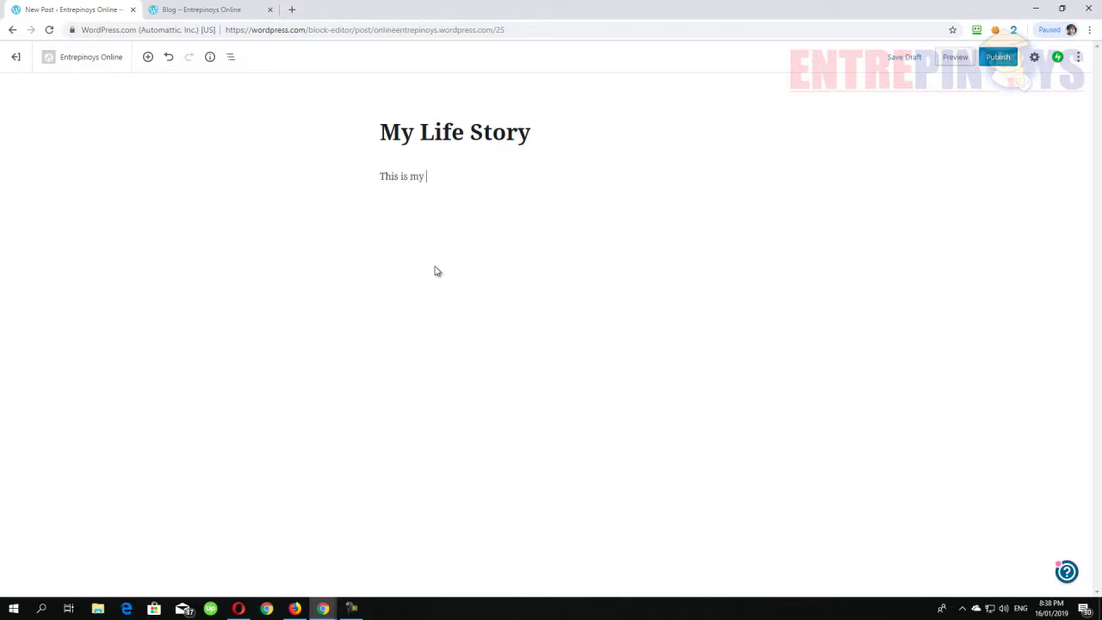
text( life story.  This is just a sample text for tutorial purposes.)
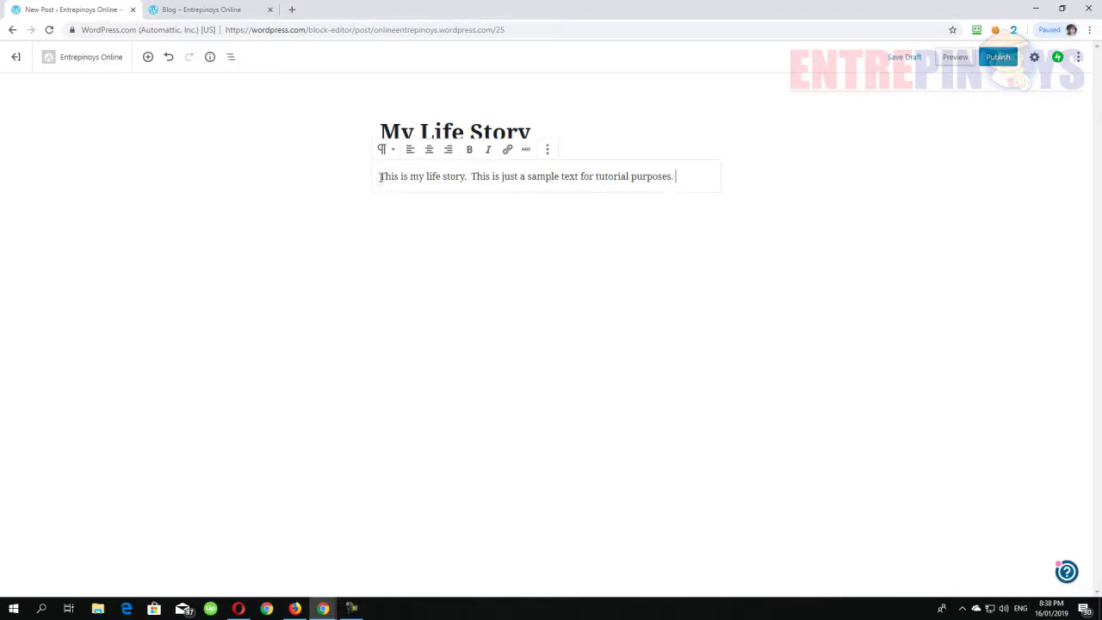
- Paste several copies of the sample sentence, publish 'My Life Story', and exit the editor
drag(381, 176, 436, 187)
key(ctrl+c)
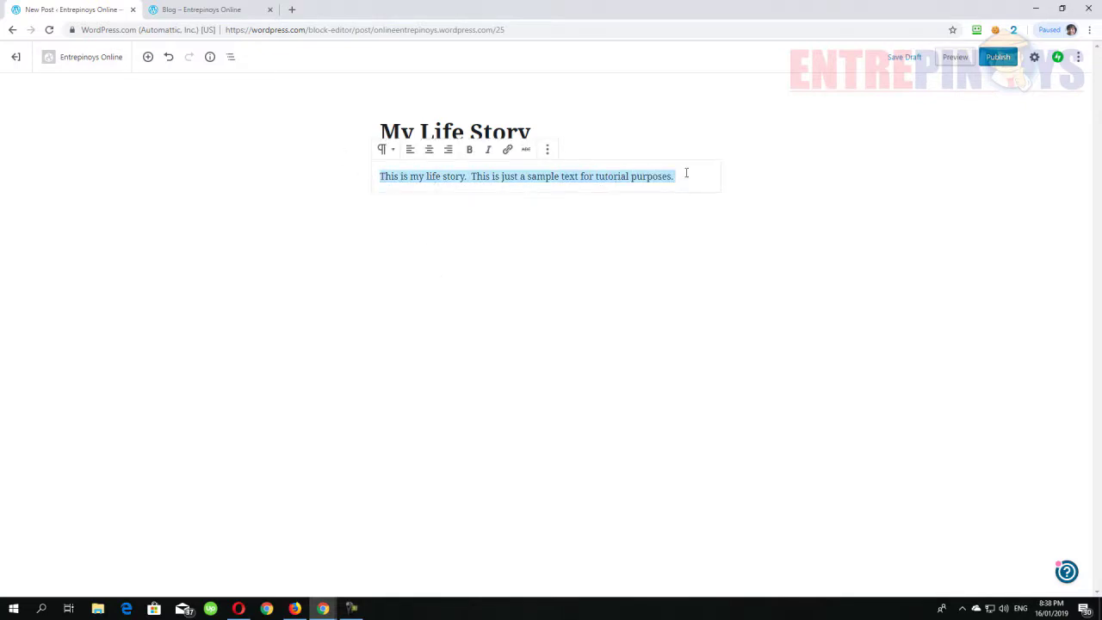
click(687, 173)
key(Return)
key(ctrl+v)
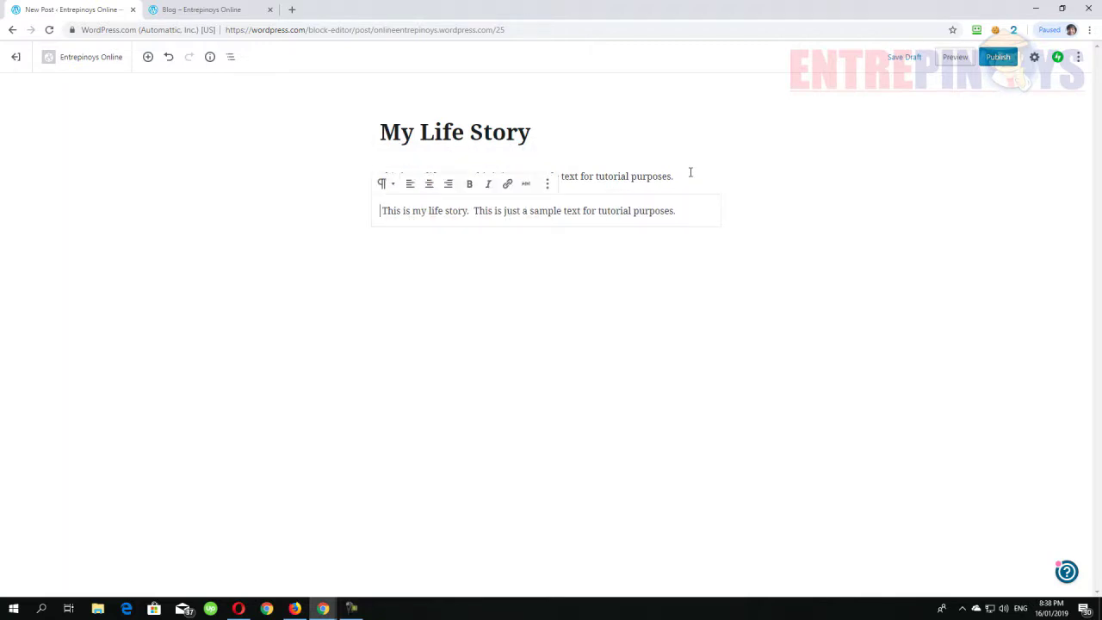
key(ctrl+v)
key(ctrl+v)
key(ctrl+v)
key(ctrl+v)
key(ctrl+v)
key(ctrl+v)
key(ctrl+v)
key(ctrl+v)
key(ctrl+v)
key(ctrl+v)
key(ctrl+v)
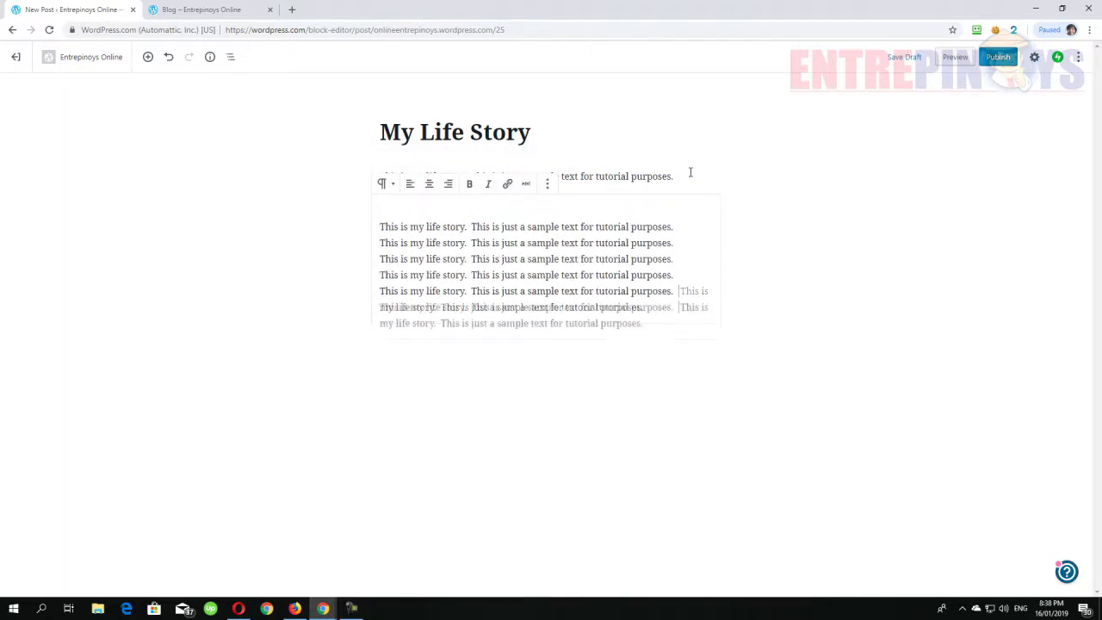
key(ctrl+v)
key(ctrl+v)
key(ctrl+v)
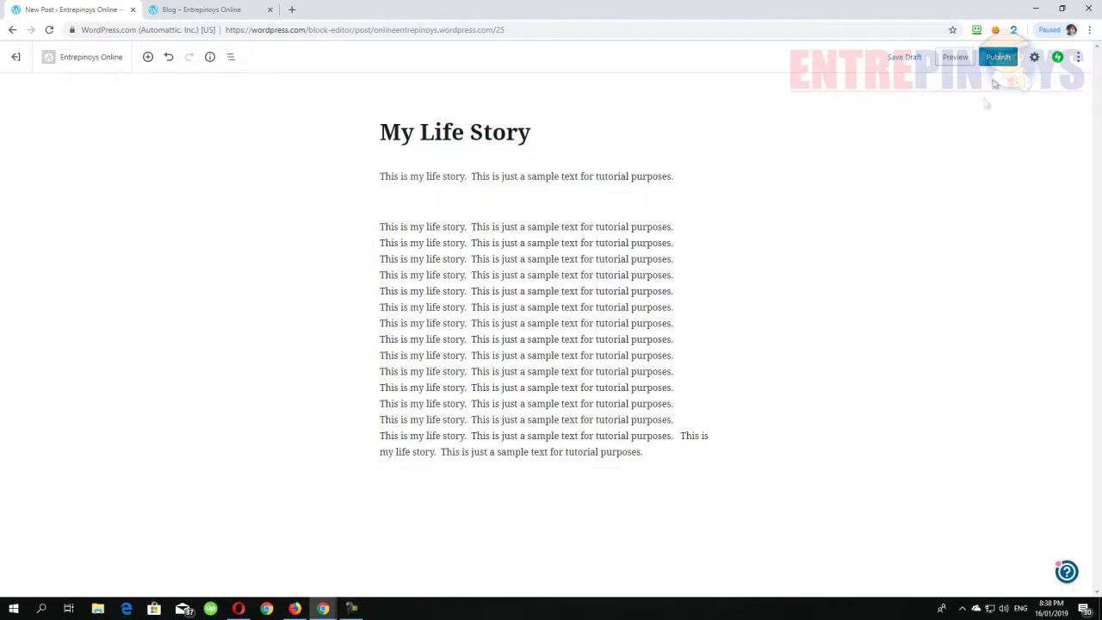
click(997, 57)
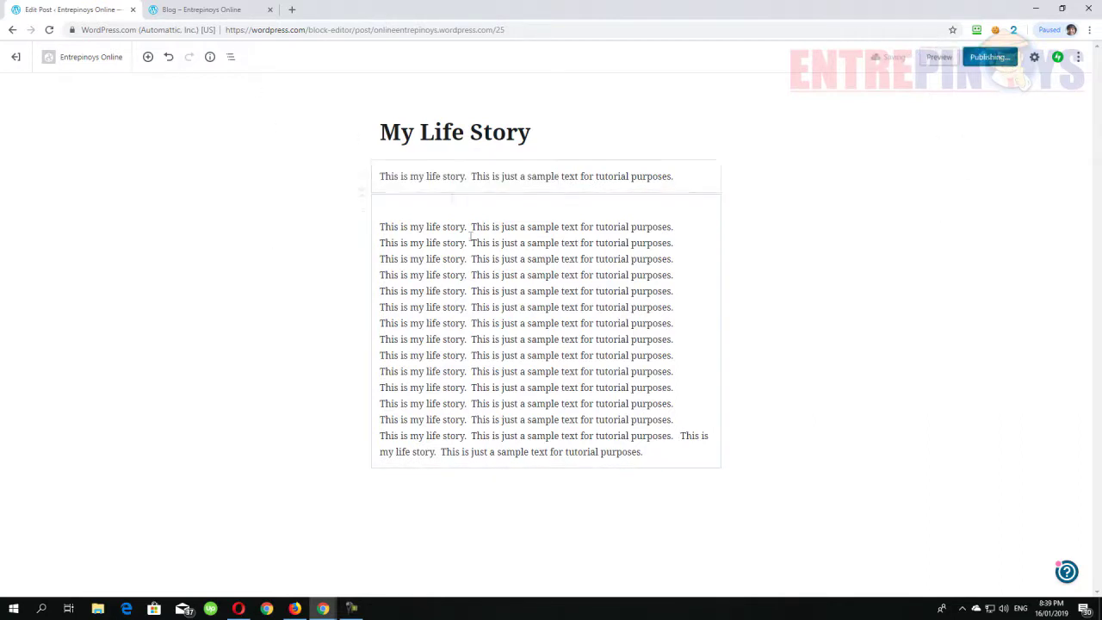
click(17, 58)
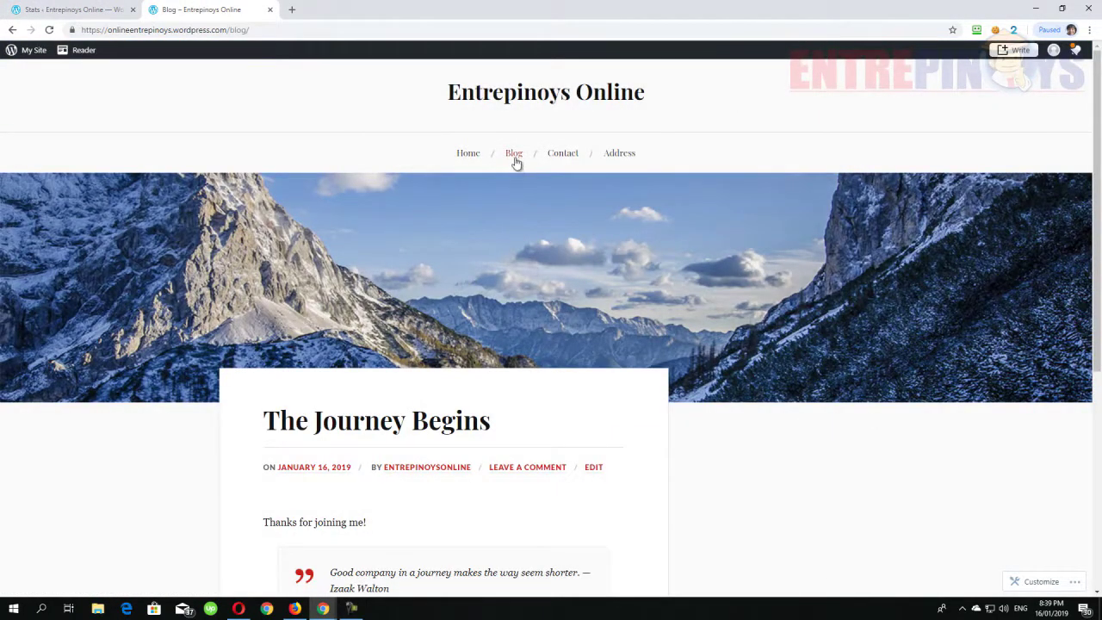
- Refresh the Blog listing, find the new post, and open 'My Life Story' on its own page
click(515, 155)
scroll(563, 197, down, 3)
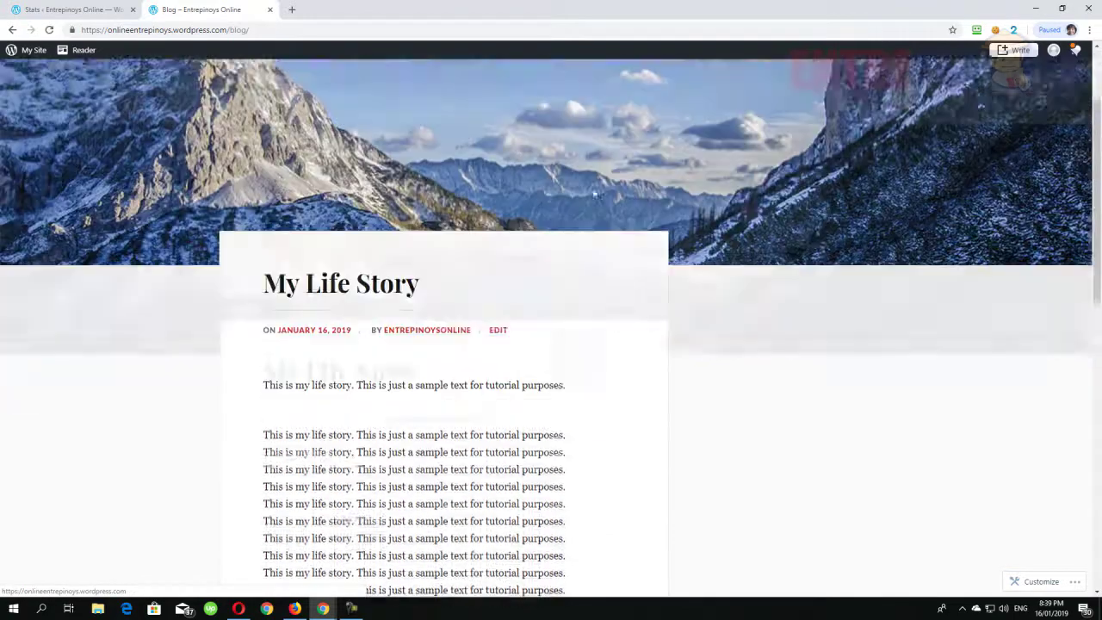
scroll(222, 261, down, 5)
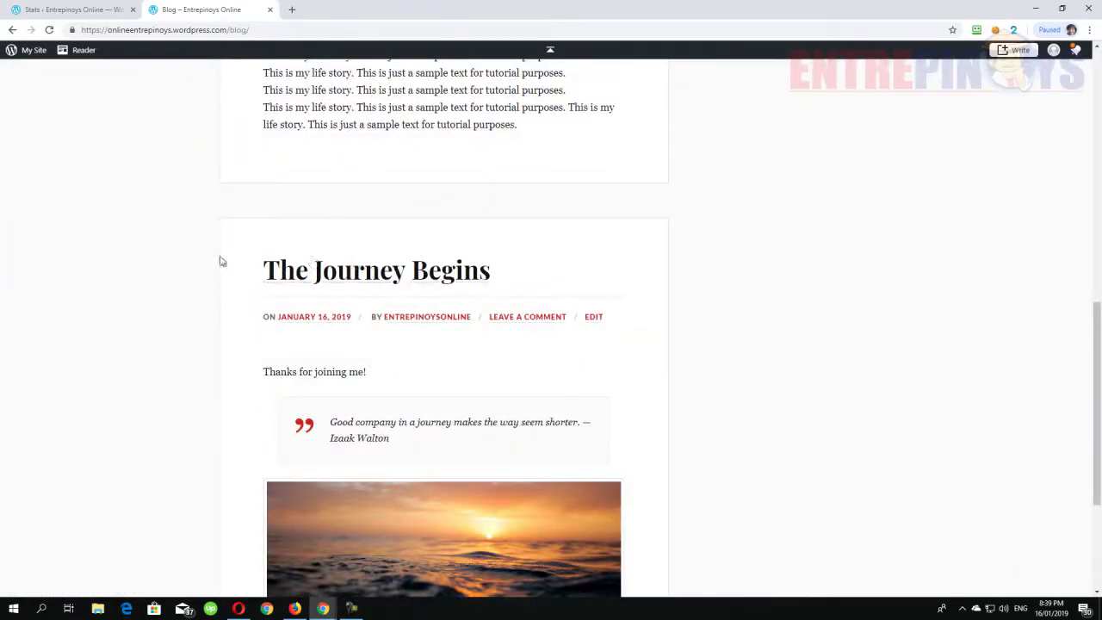
scroll(222, 260, down, 3)
scroll(382, 288, up, 3)
scroll(381, 288, up, 6)
scroll(354, 277, down, 2)
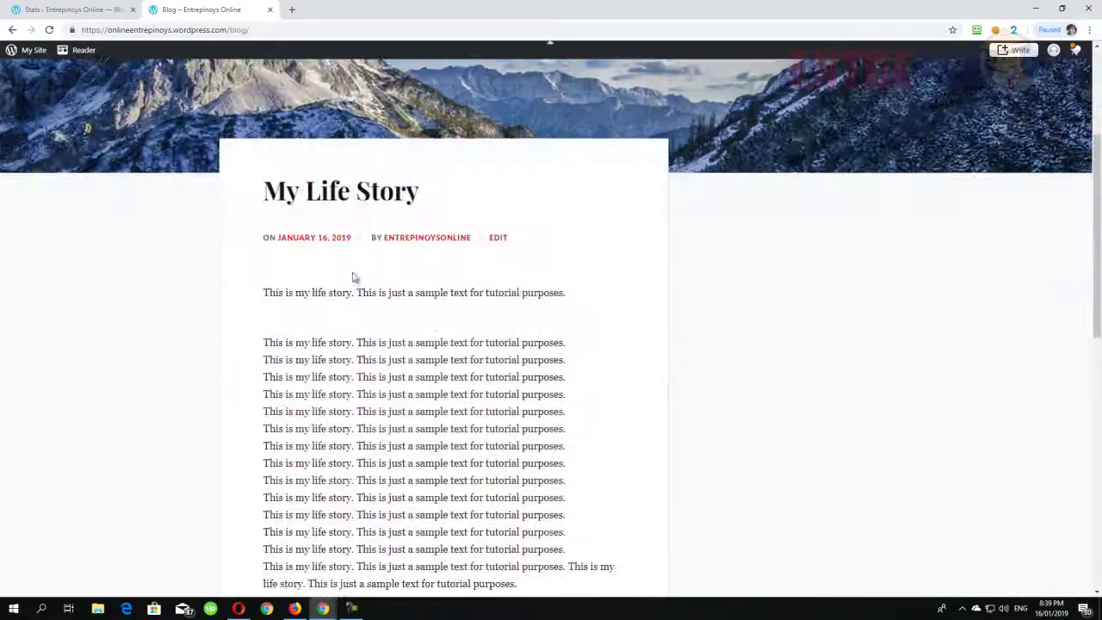
scroll(435, 299, down, 2)
scroll(388, 221, up, 3)
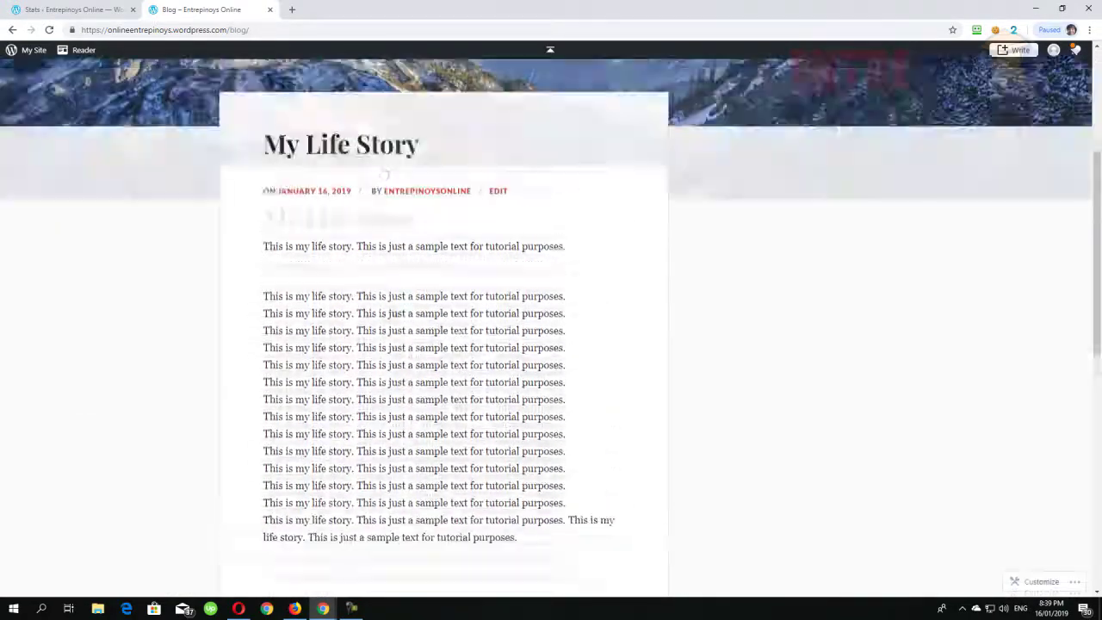
click(351, 254)
scroll(723, 353, down, 4)
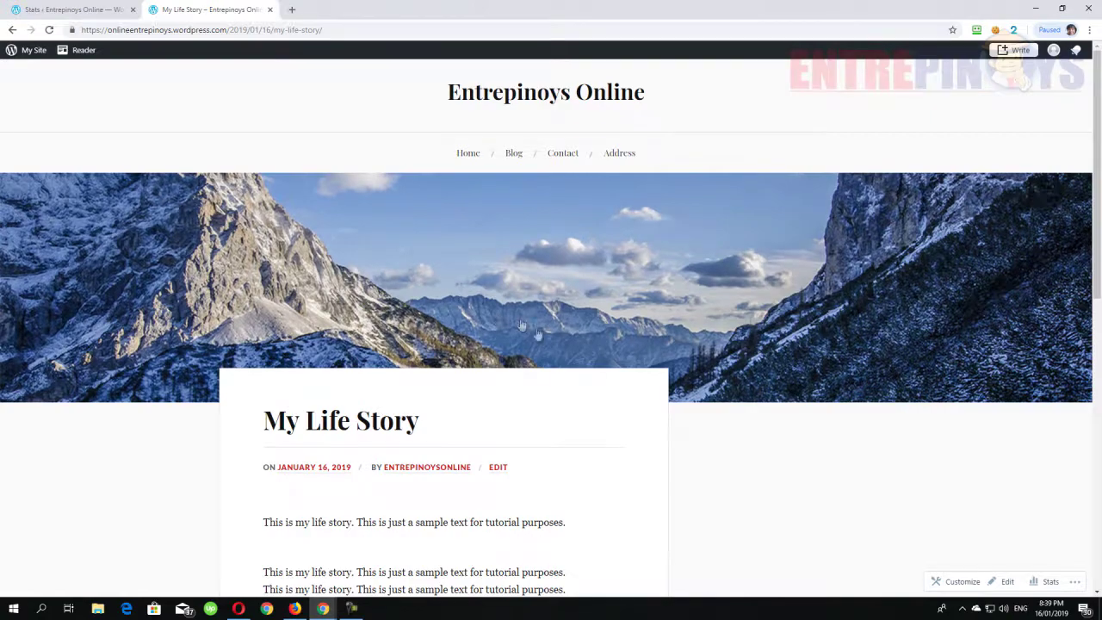
scroll(521, 325, down, 2)
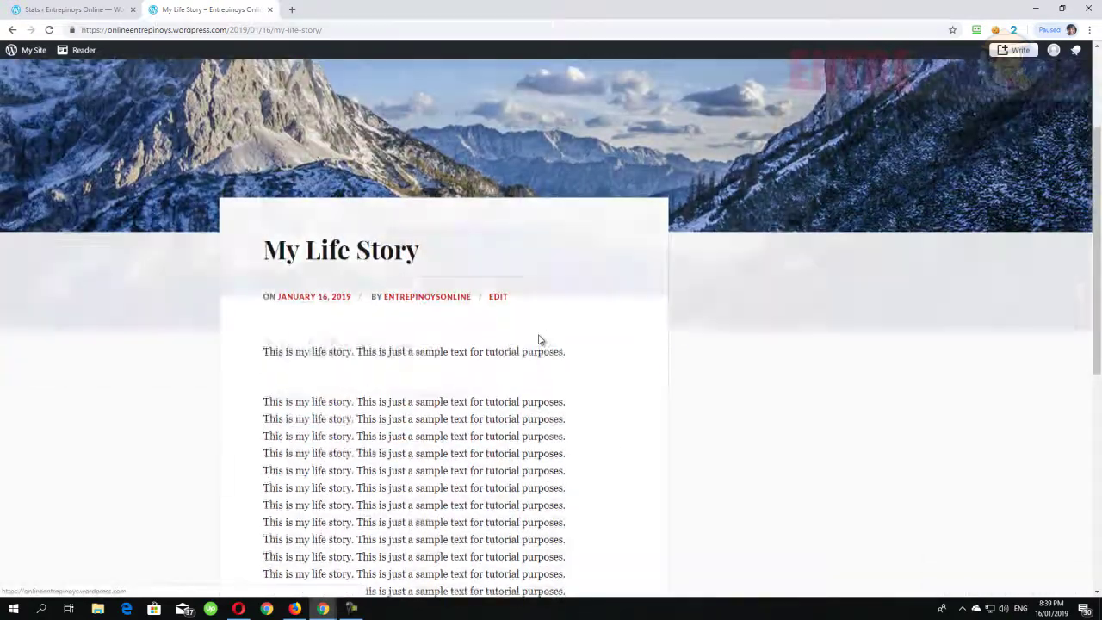
scroll(539, 339, up, 2)
click(54, 7)
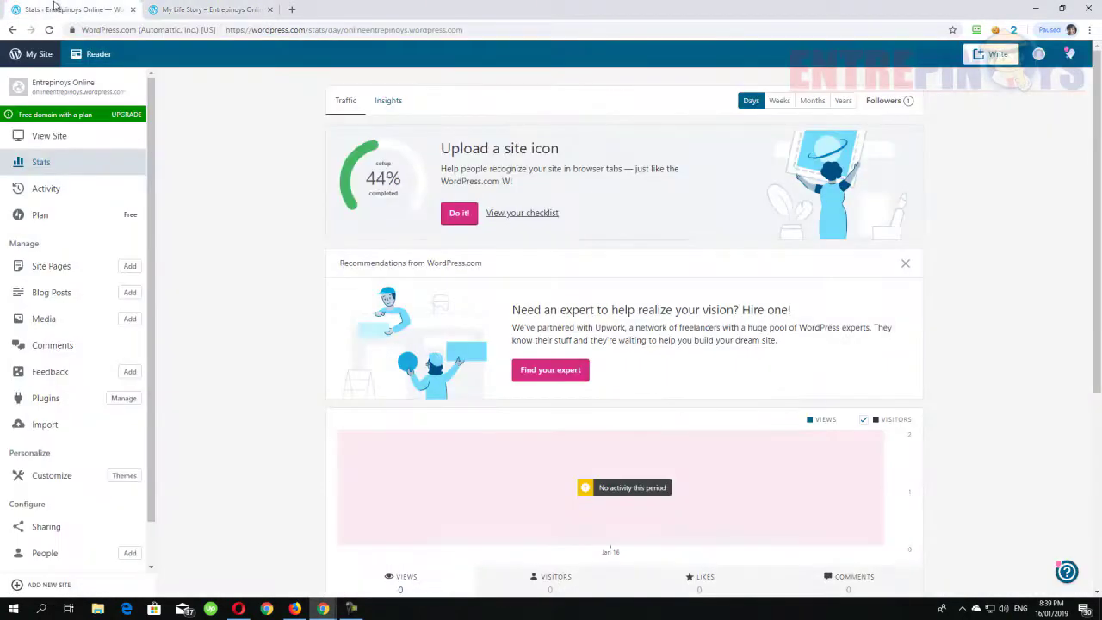
scroll(258, 371, down, 4)
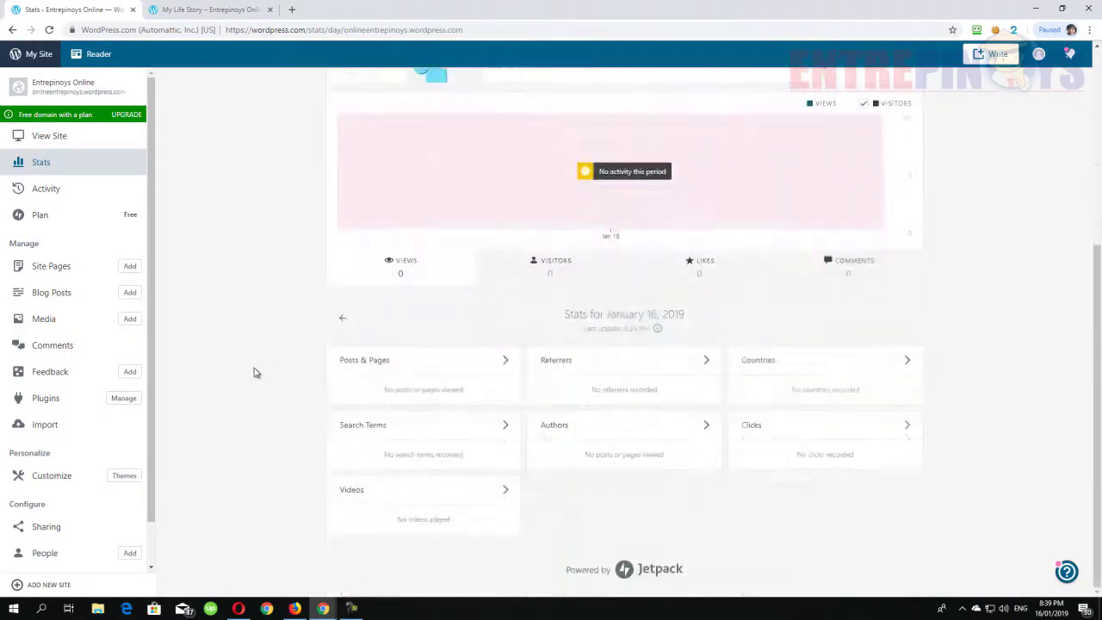
scroll(255, 383, up, 4)
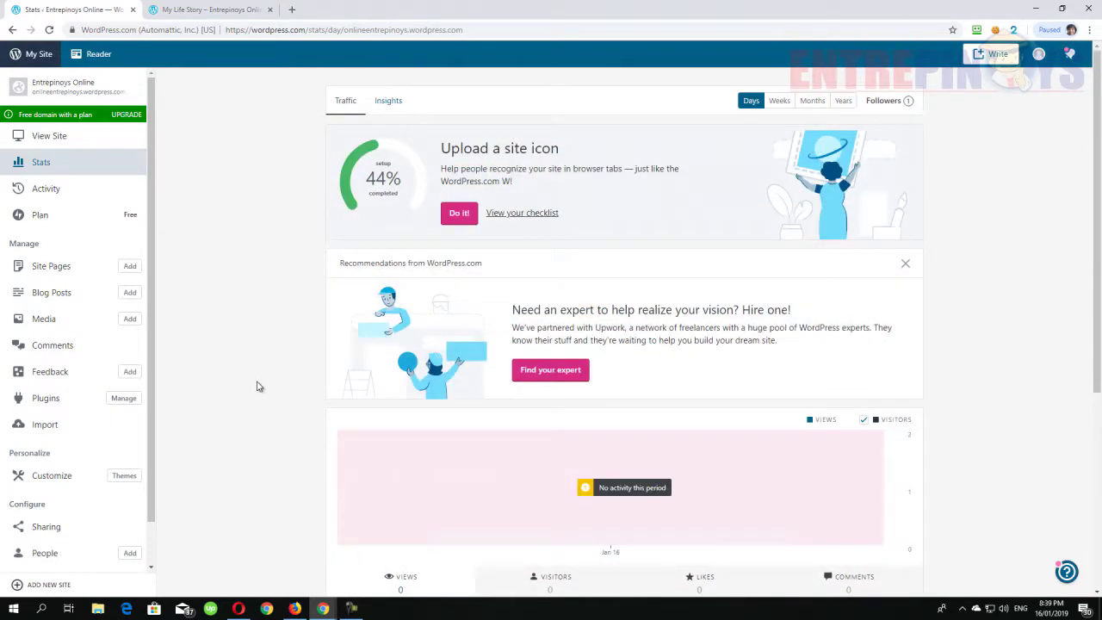
click(220, 12)
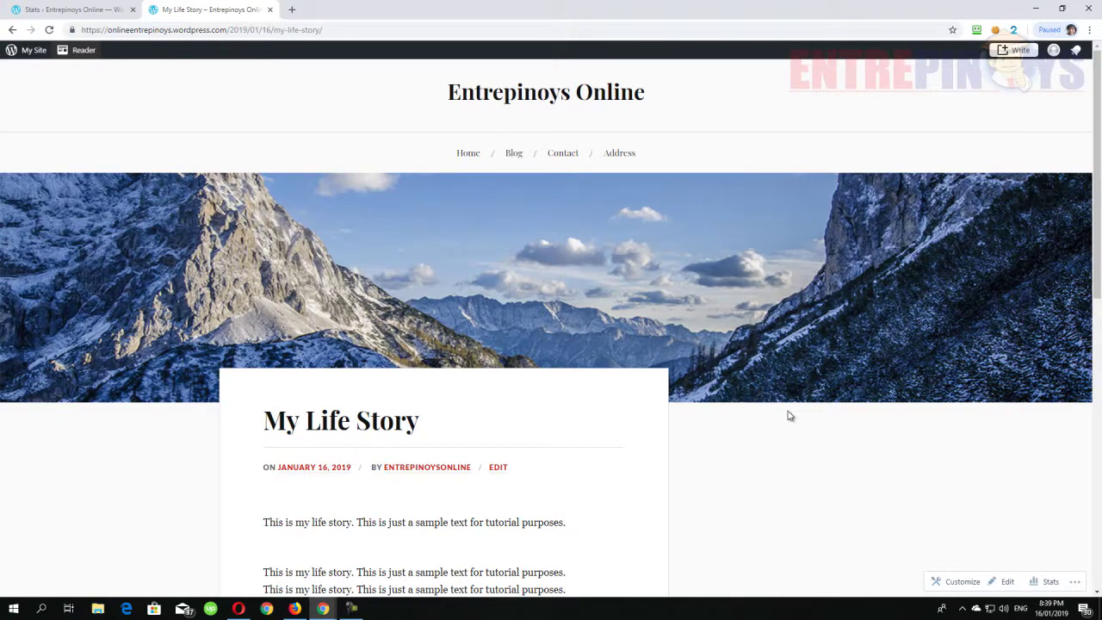
click(35, 7)
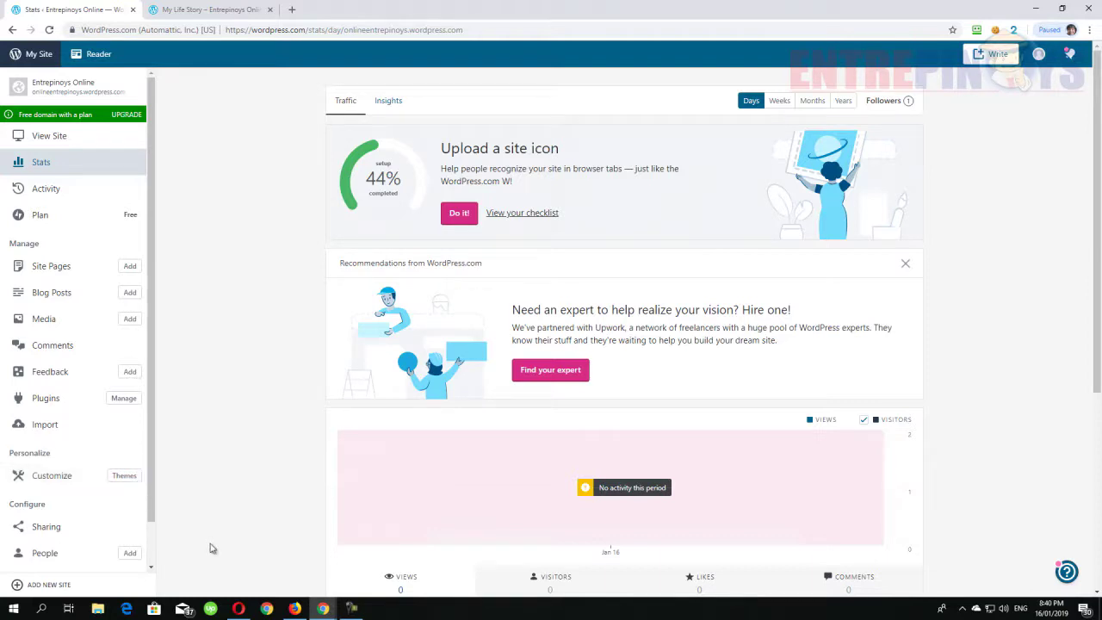
scroll(125, 504, down, 1)
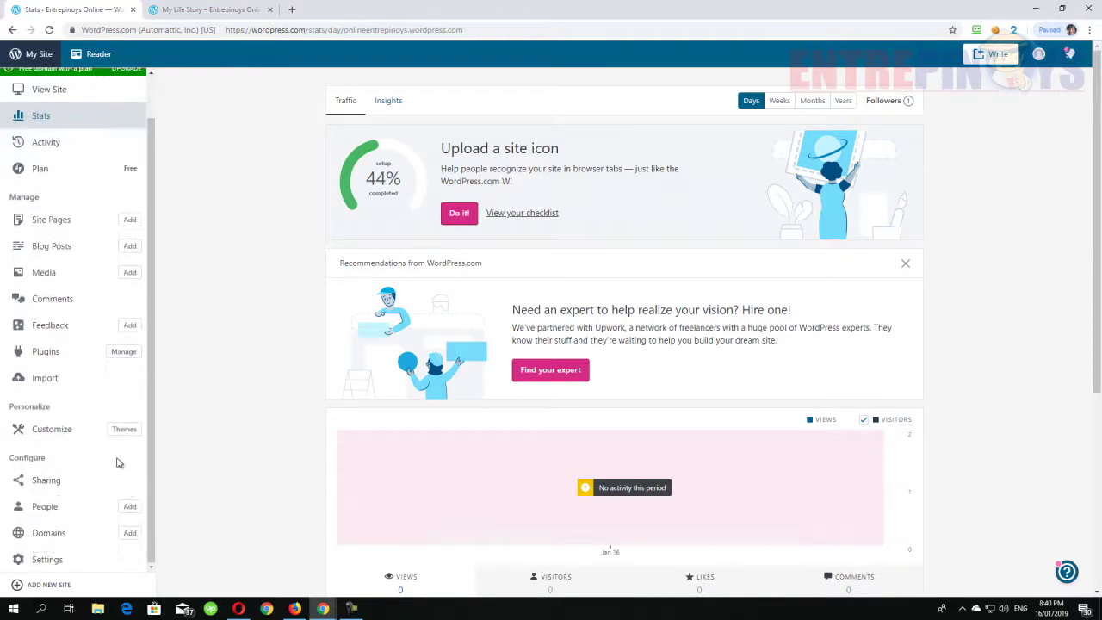
scroll(107, 555, up, 1)
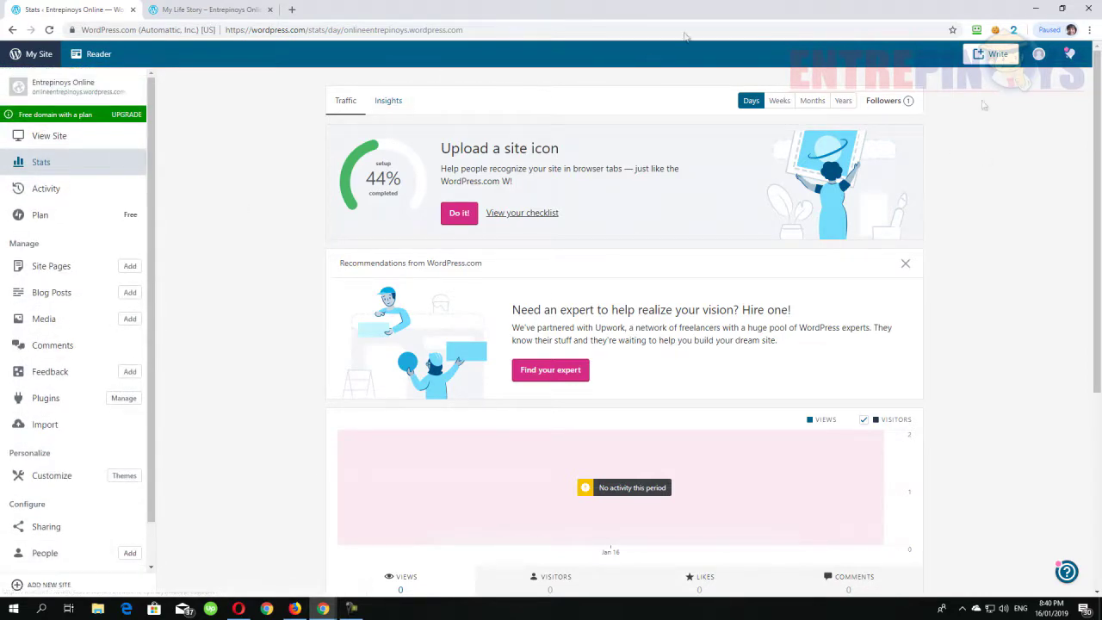
click(195, 10)
scroll(523, 387, down, 10)
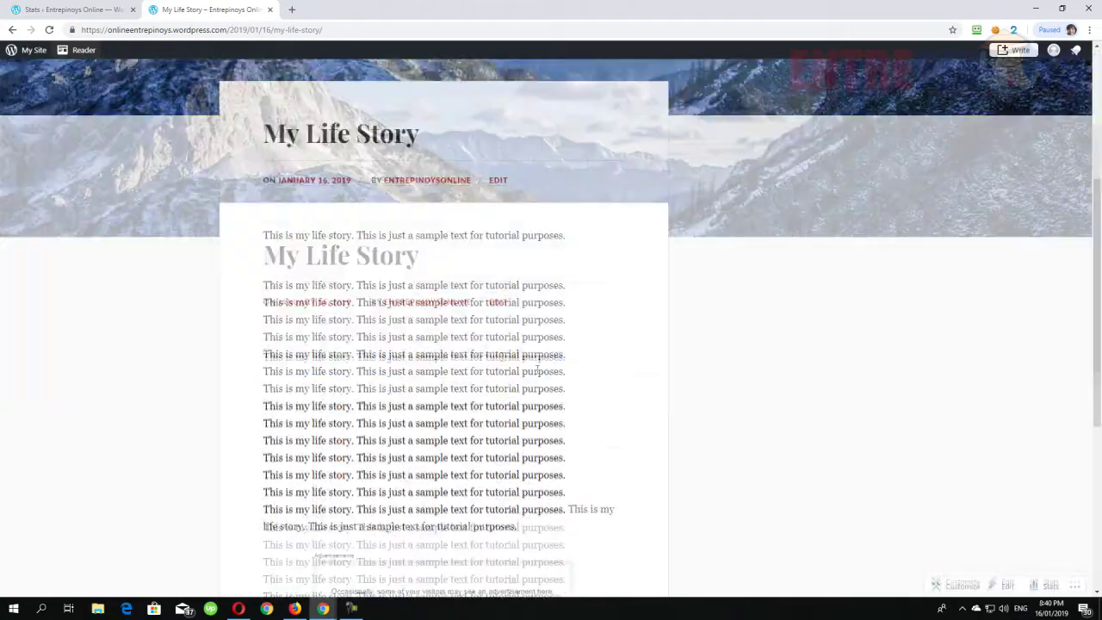
scroll(497, 313, up, 10)
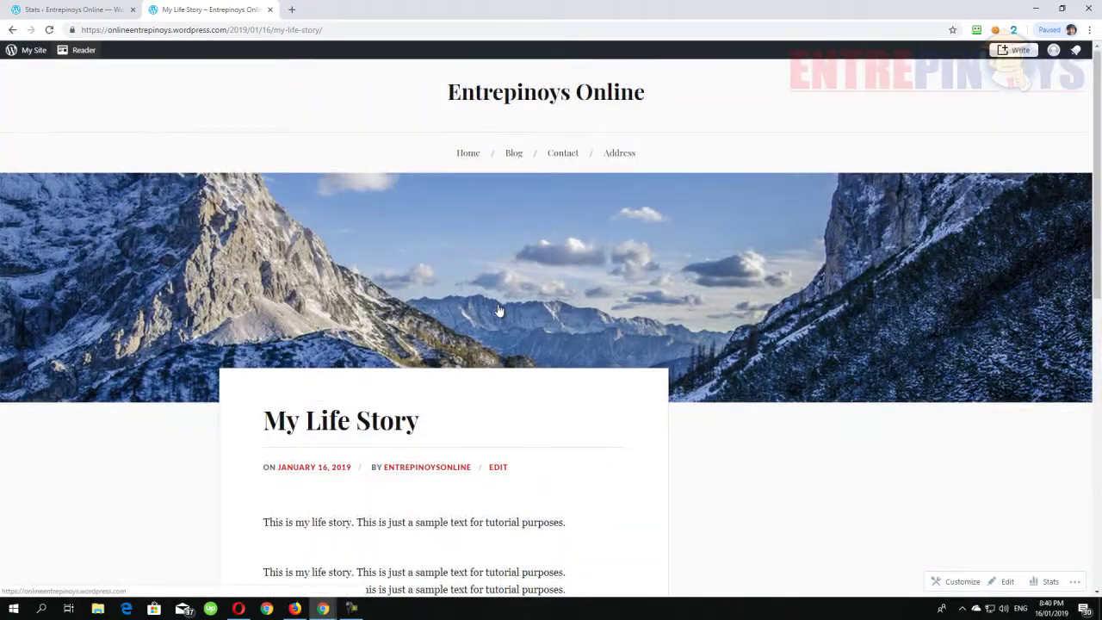